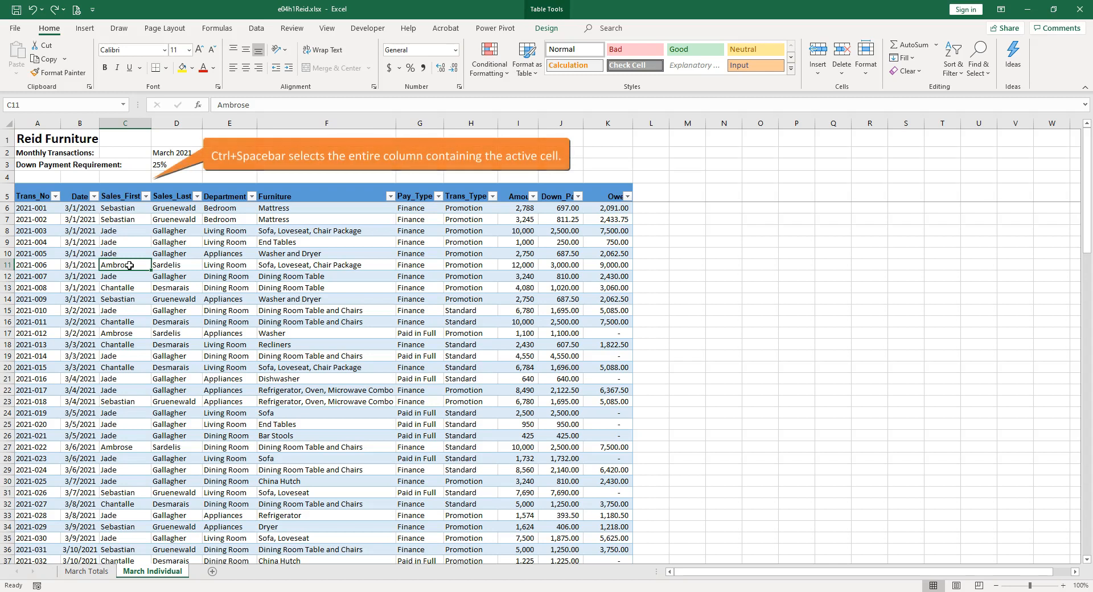
Highlight Sales_First cells containing the first name shown in C6, using Green Fill with Dark Green Text
key(ctrl+space)
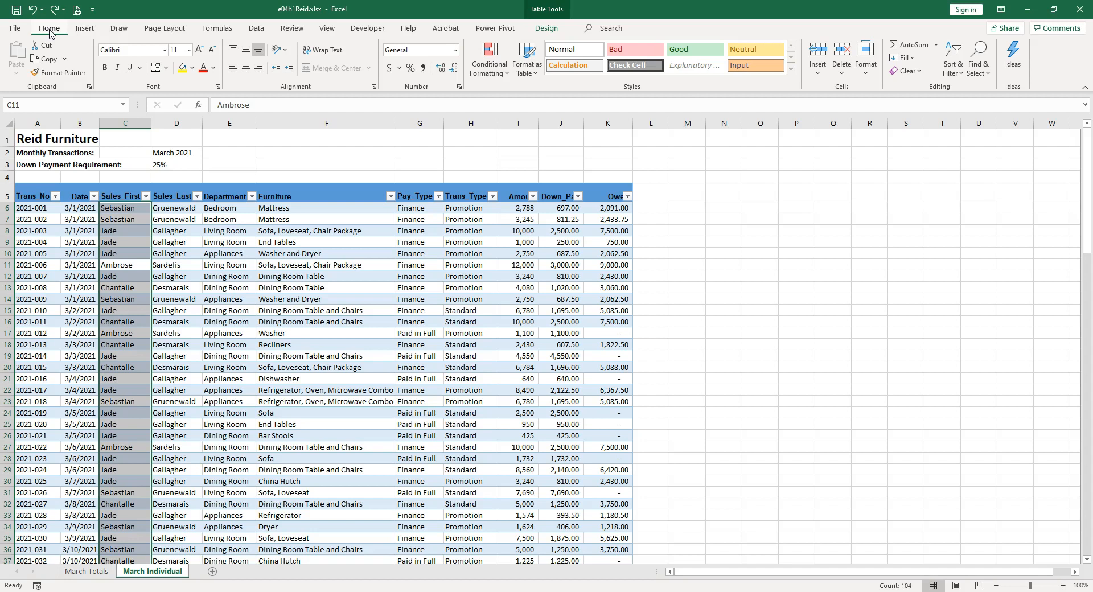
click(491, 68)
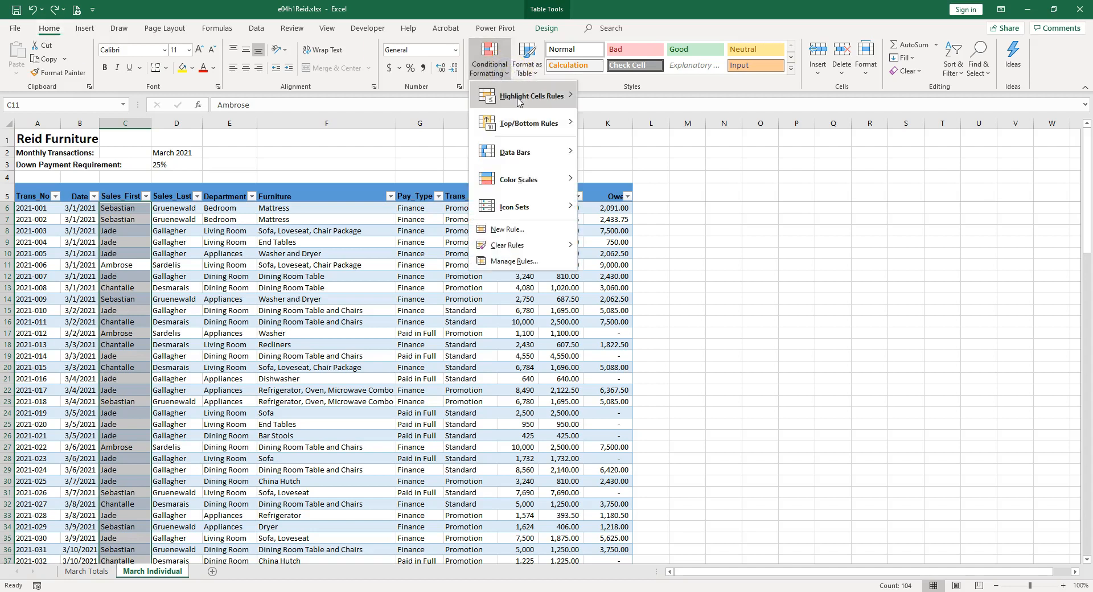
mouse_move(519, 101)
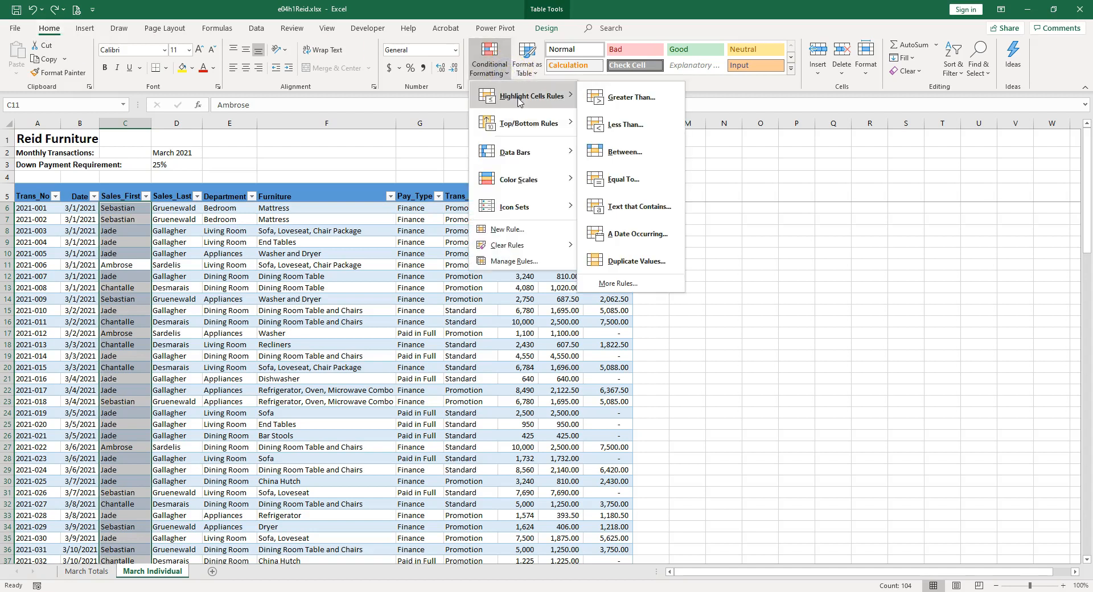
click(638, 206)
text(Sebastian)
click(542, 374)
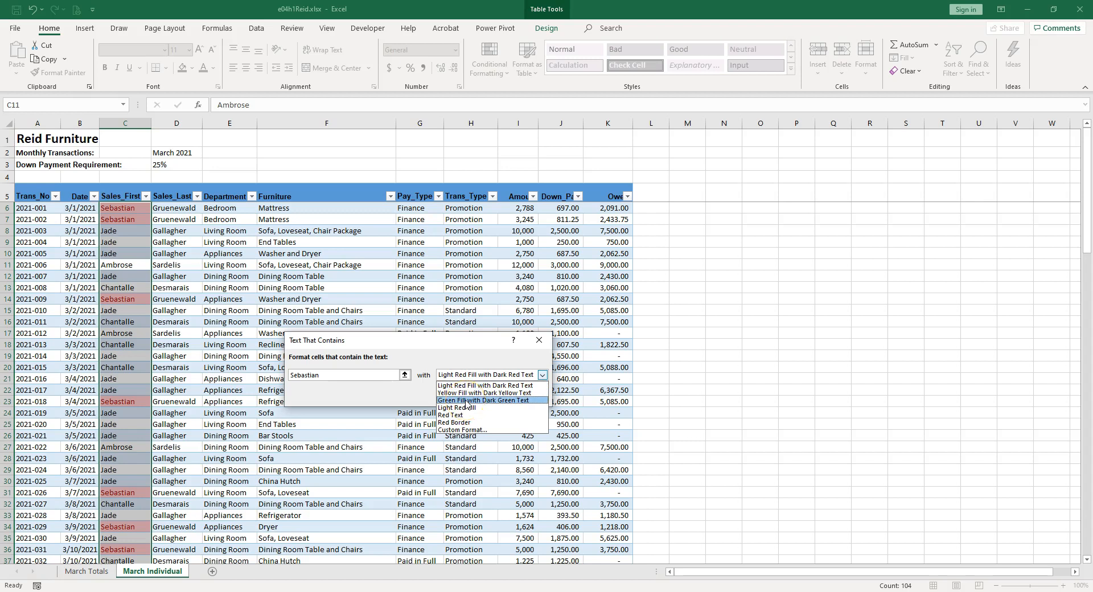
click(466, 401)
click(478, 397)
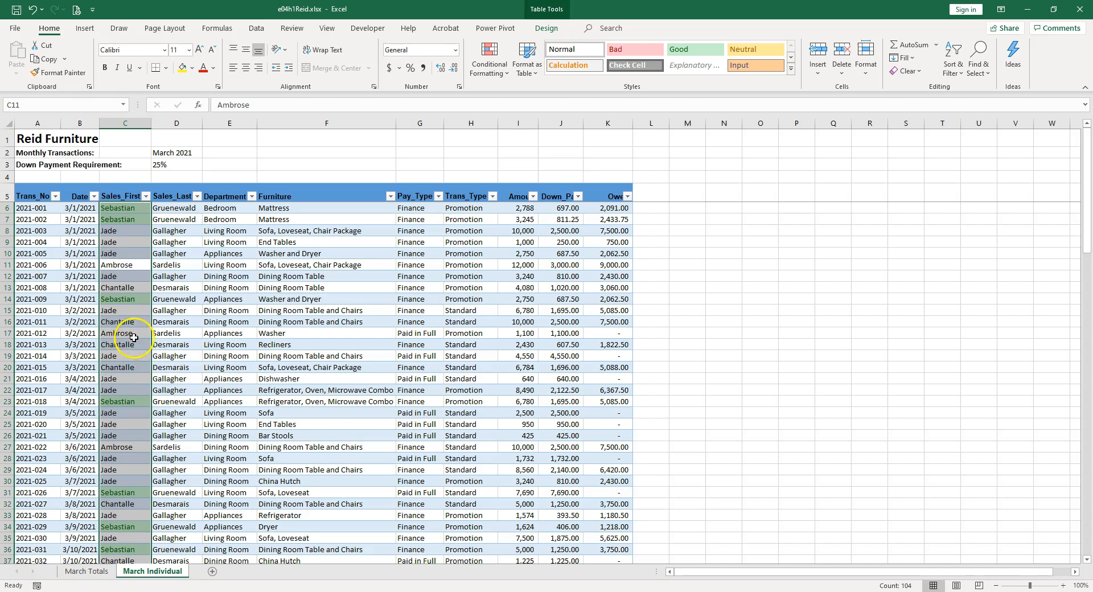
Test the text highlight rule by entering the first name from C6 in C17, and undo that entry
click(134, 336)
text(Sebastian)
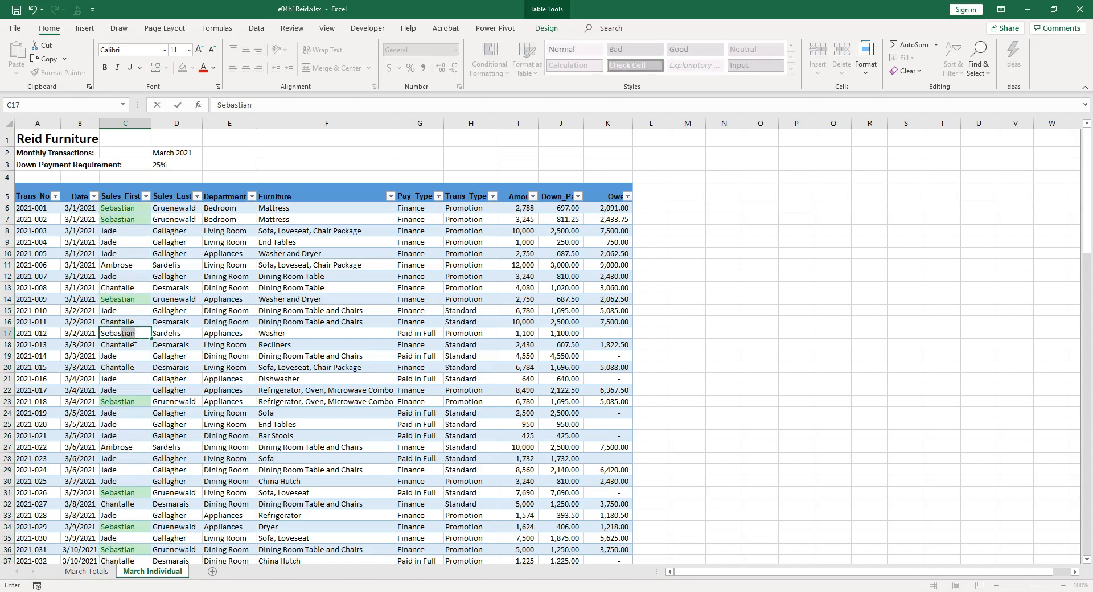
key(Return)
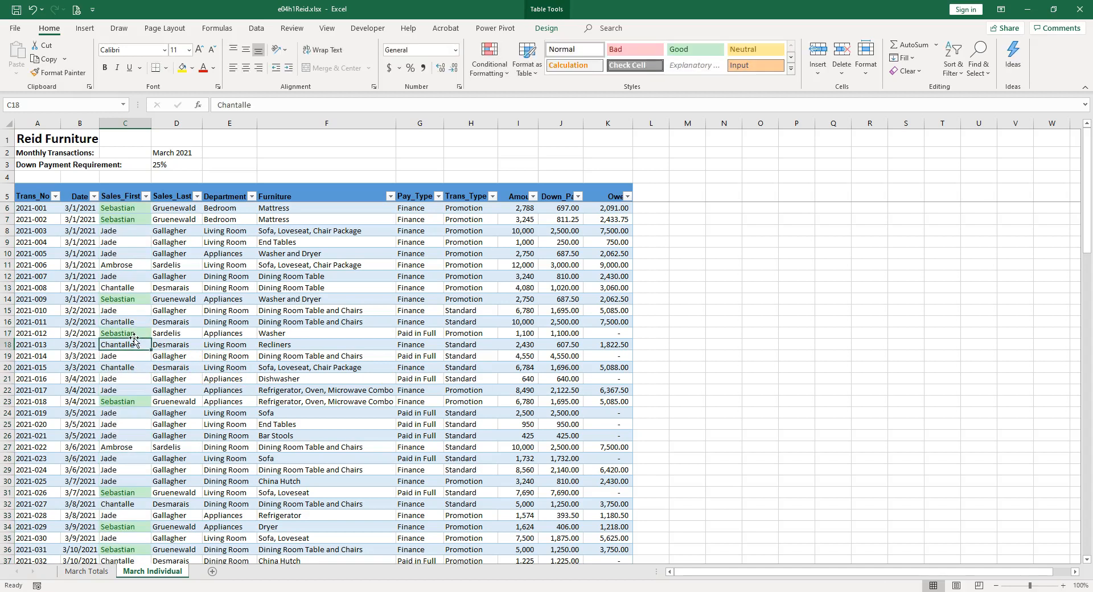
click(33, 10)
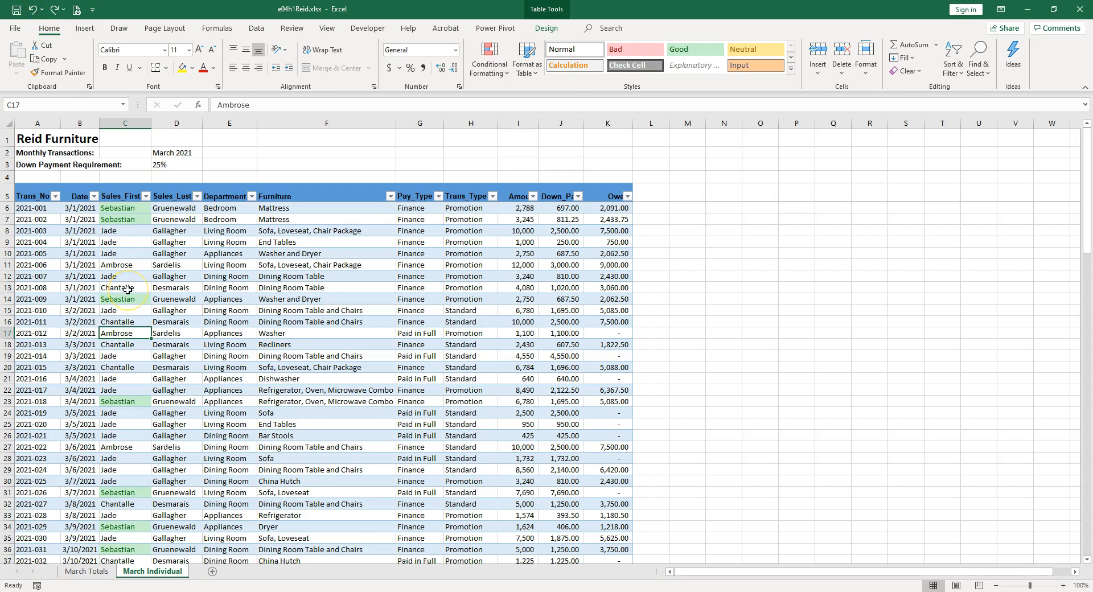
key(F10)
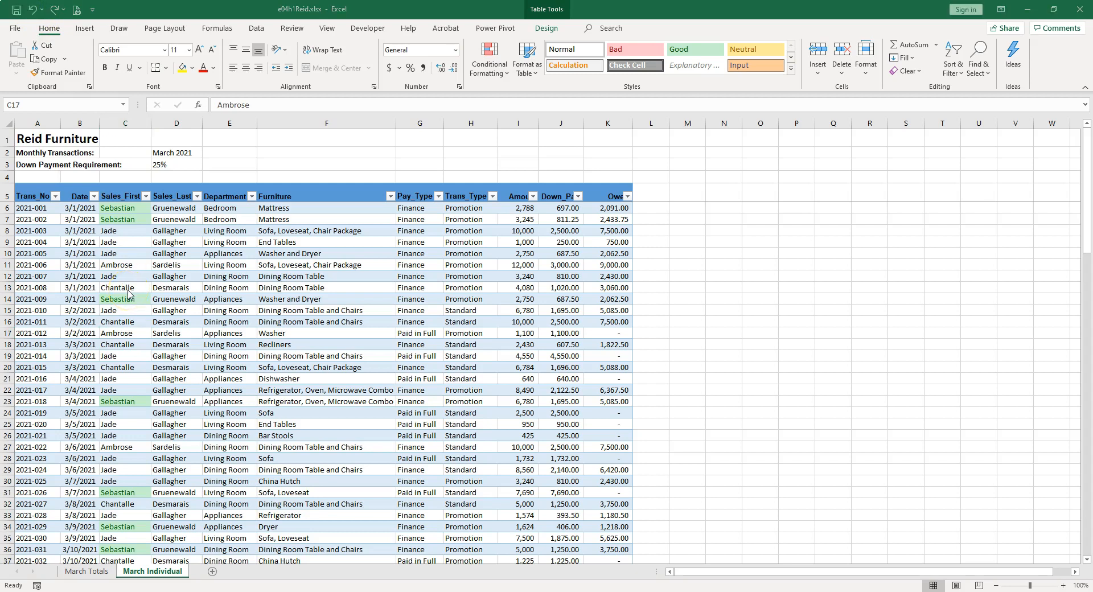
Format the top 3 values in the Amount column with Light Red Fill with Dark Red Text
click(523, 232)
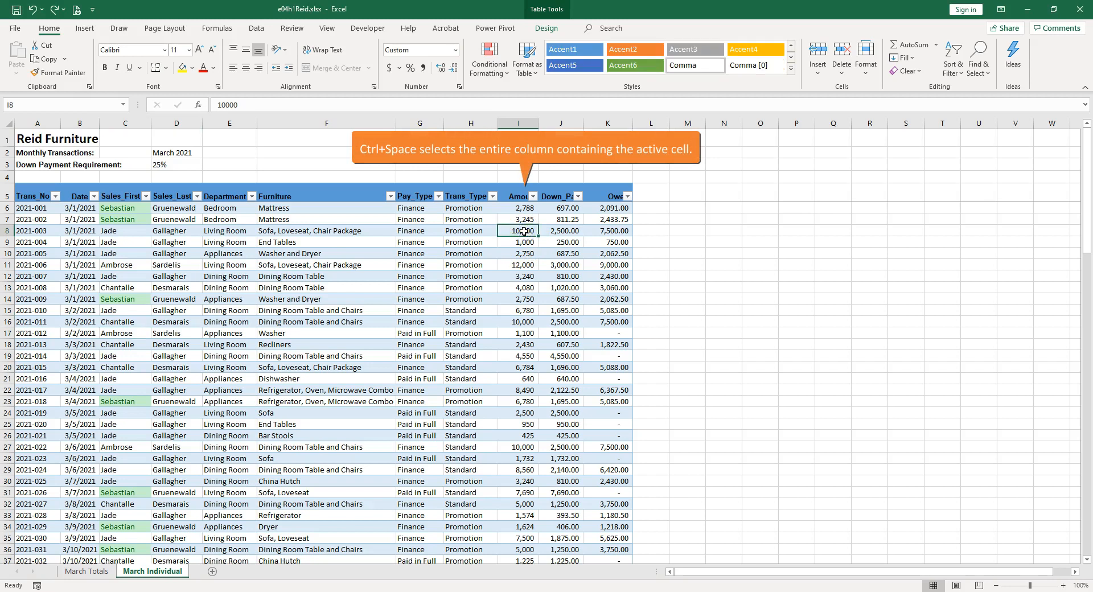
key(ctrl+space)
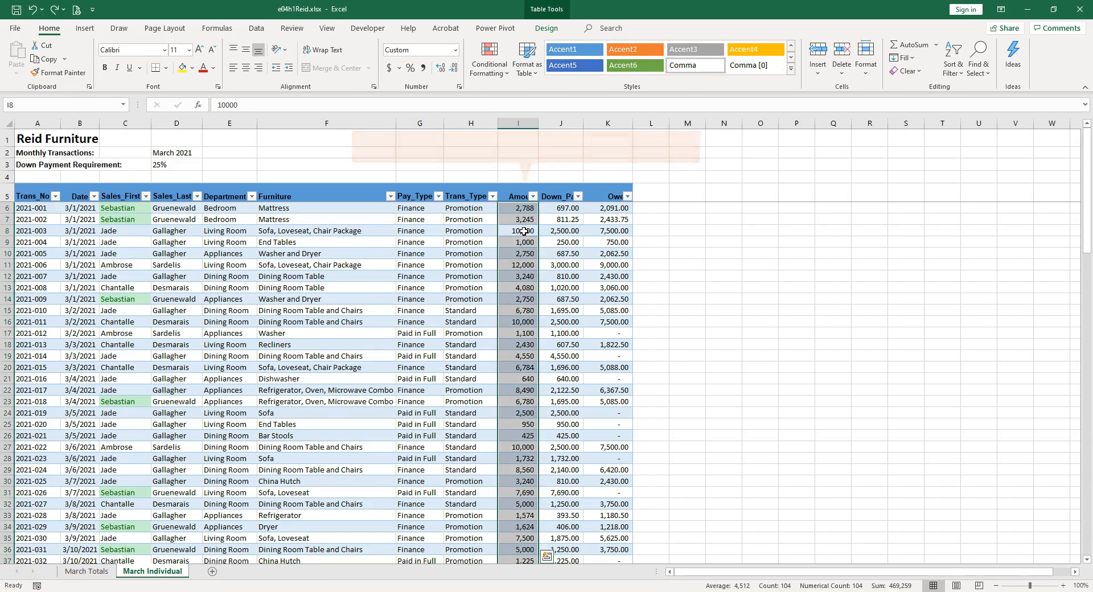
click(488, 63)
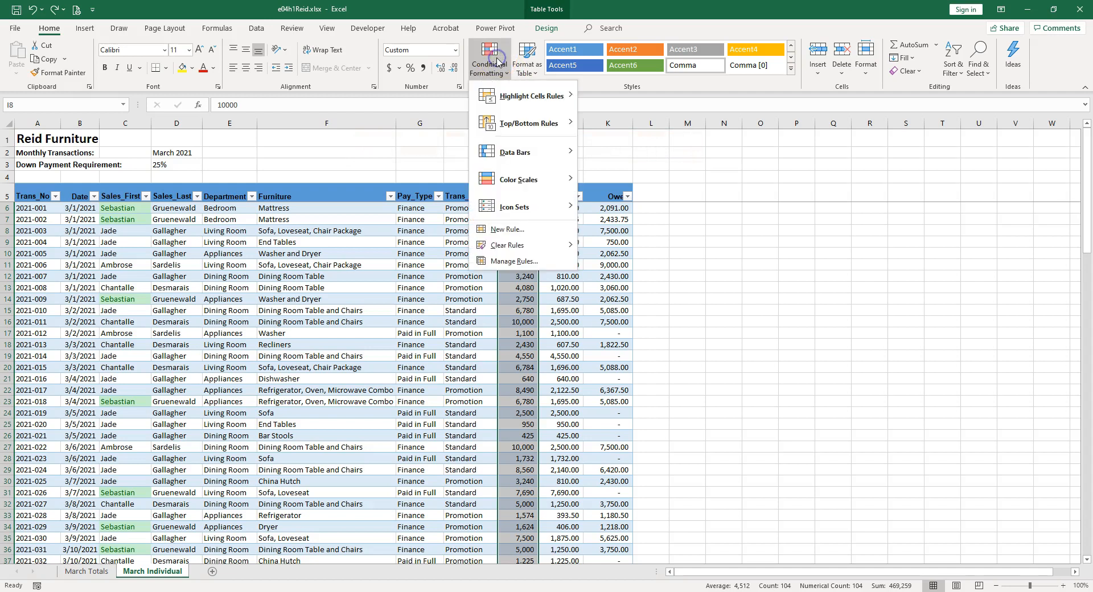
mouse_move(530, 127)
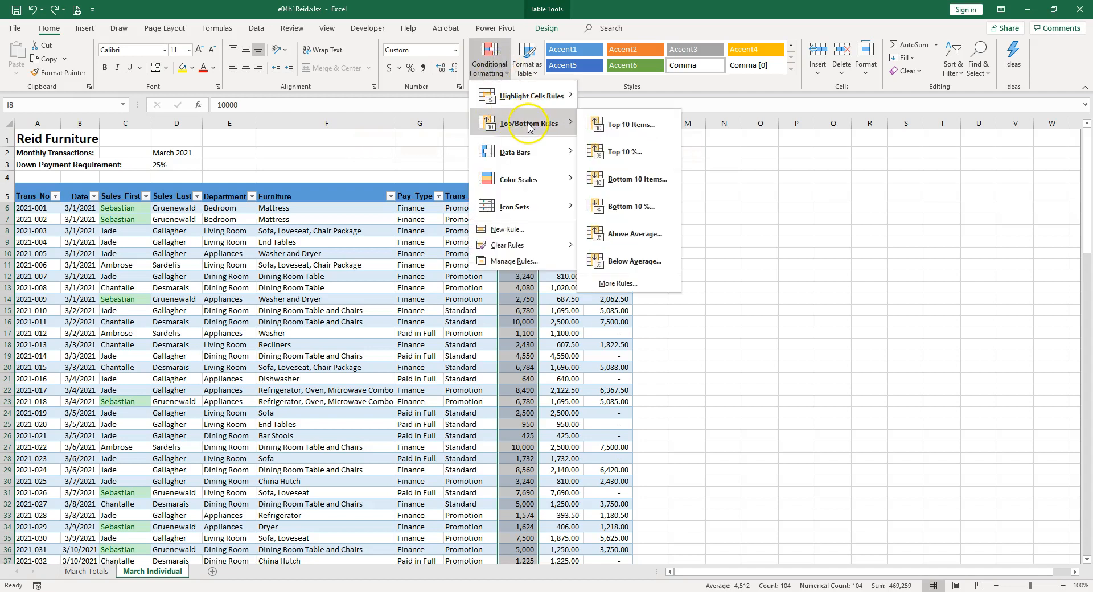
click(635, 126)
drag(359, 360, 328, 357)
text(3)
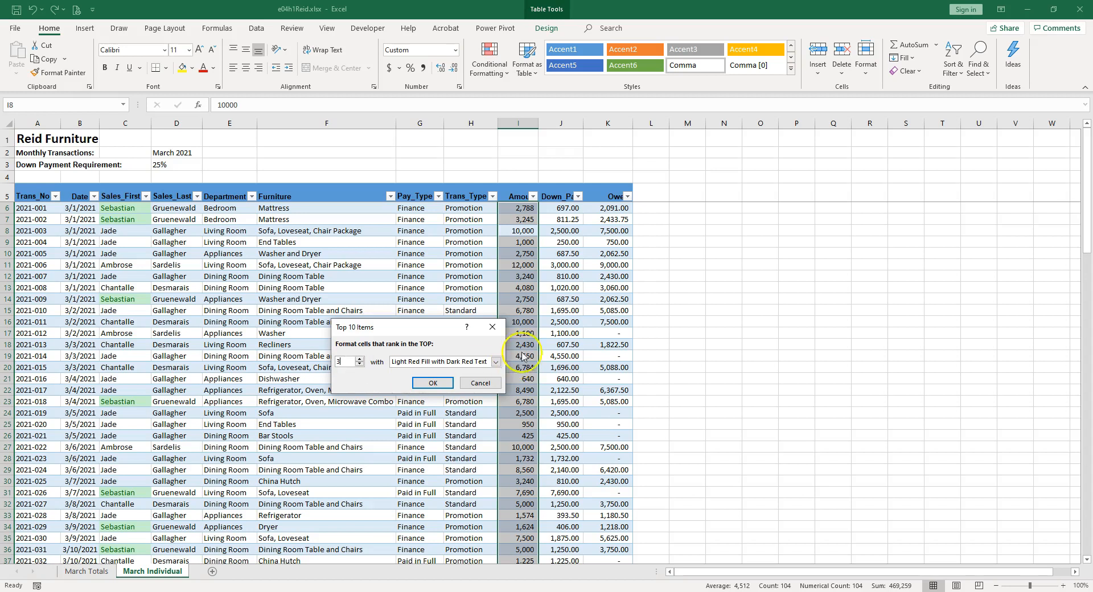
click(431, 384)
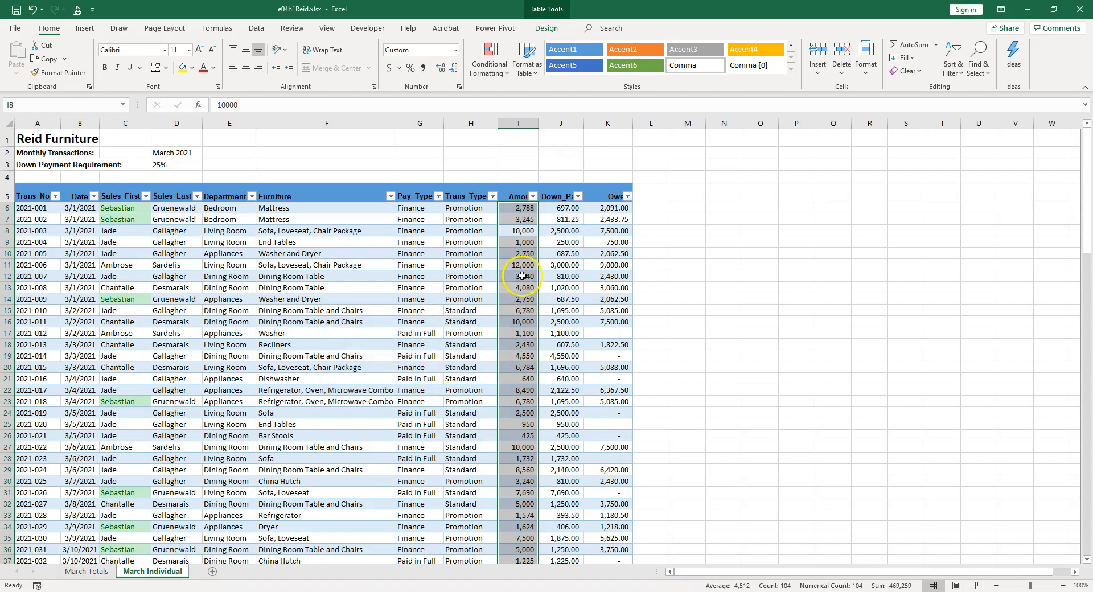
Apply purple gradient-fill data bars to the entire Down_Pay column
scroll(524, 409, down, 6)
click(530, 431)
scroll(538, 472, down, 18)
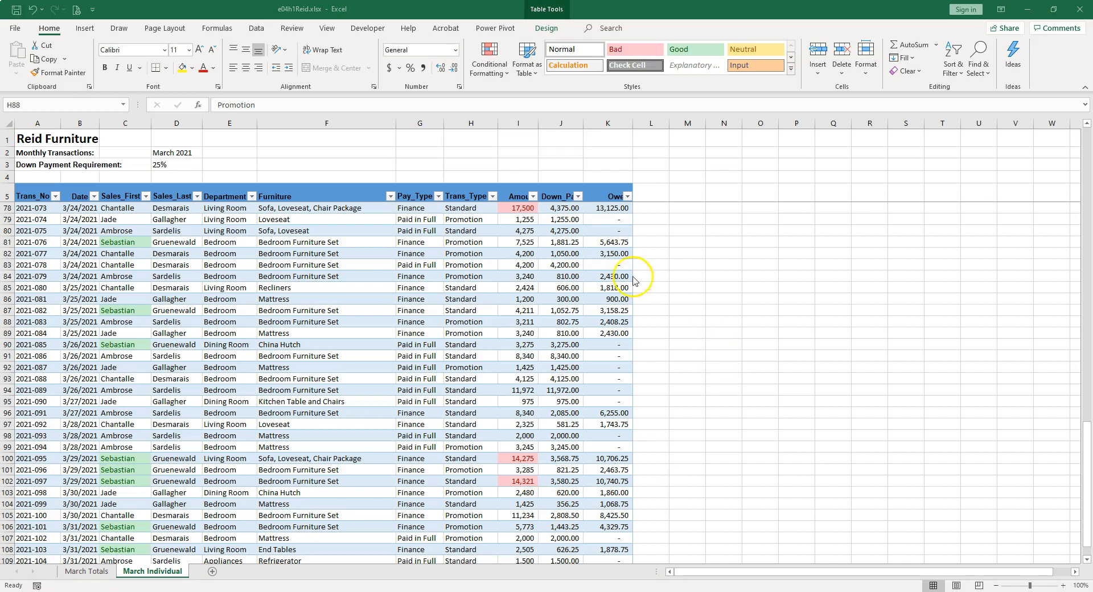
click(564, 206)
click(562, 231)
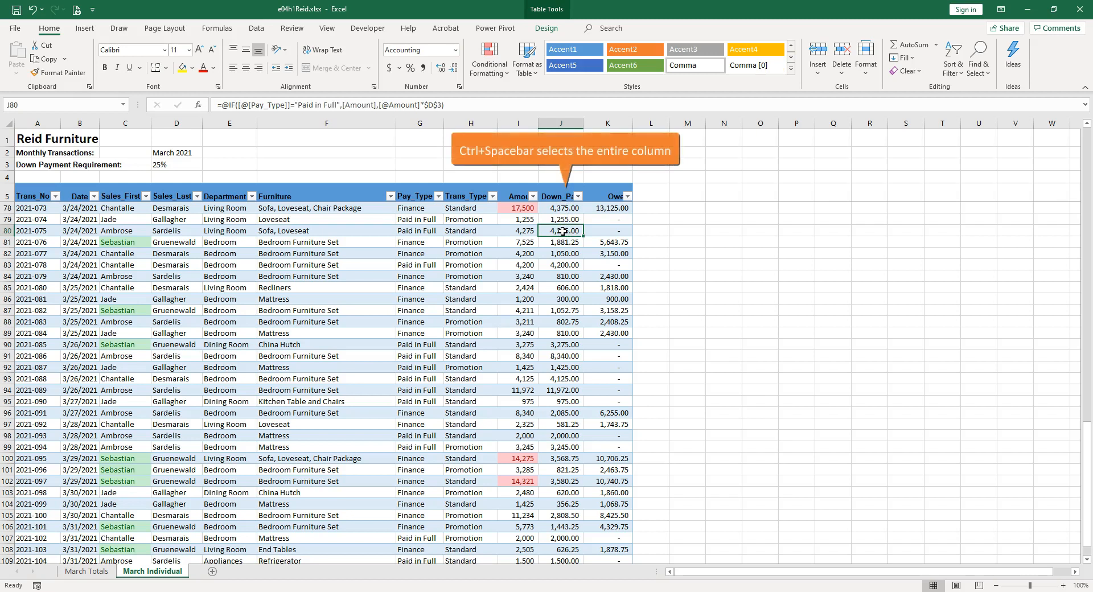
key(ctrl+space)
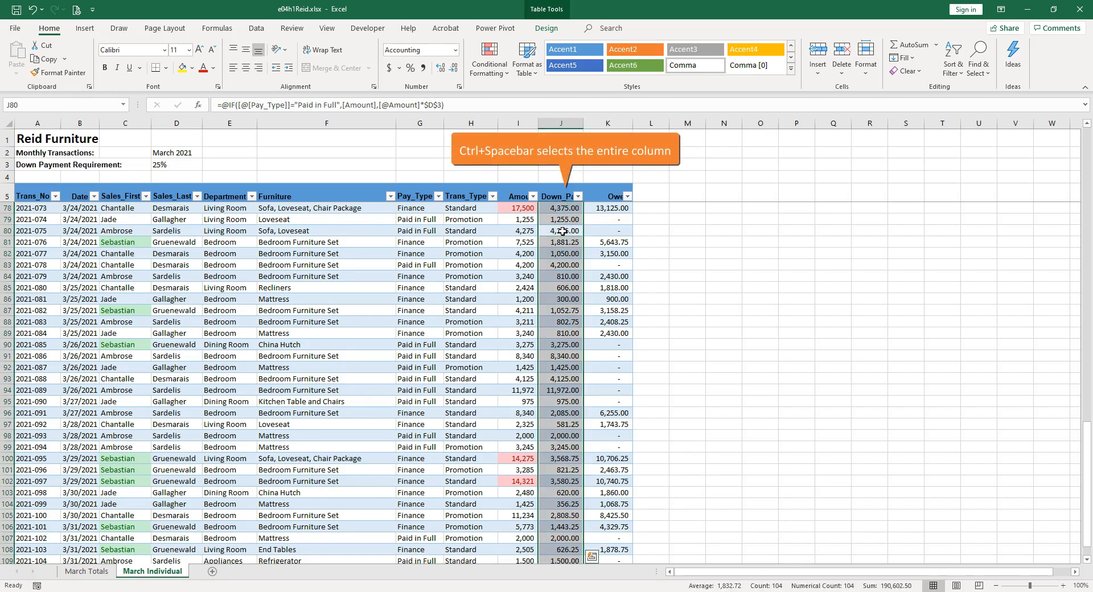
click(491, 68)
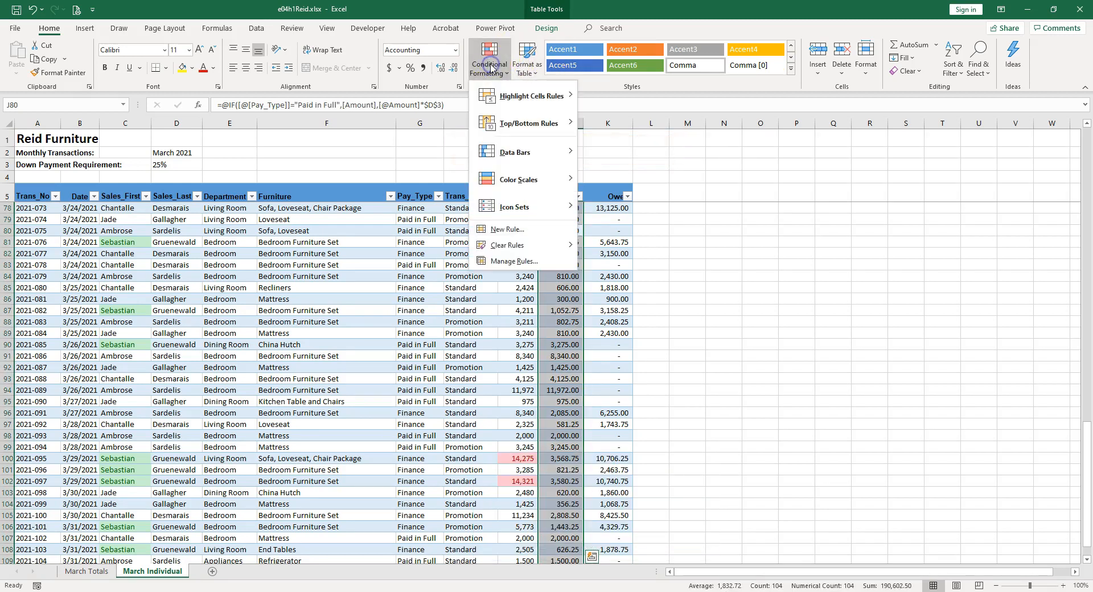
mouse_move(536, 152)
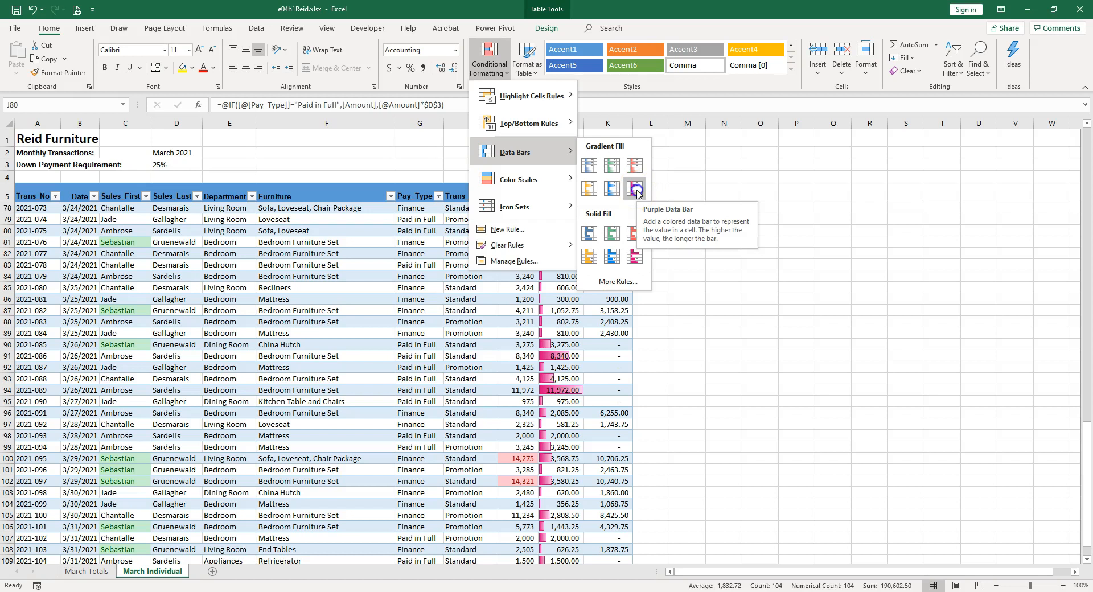
click(637, 190)
Compare the data bar in J94 with the amount in I94 and review the end of the Down_Pay column
click(563, 391)
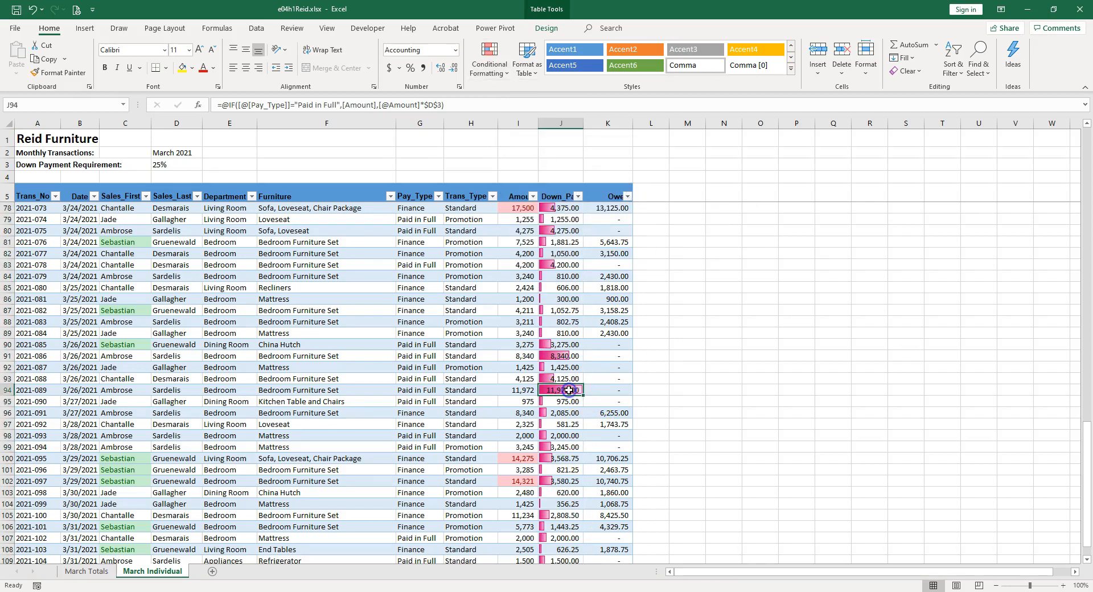
click(524, 392)
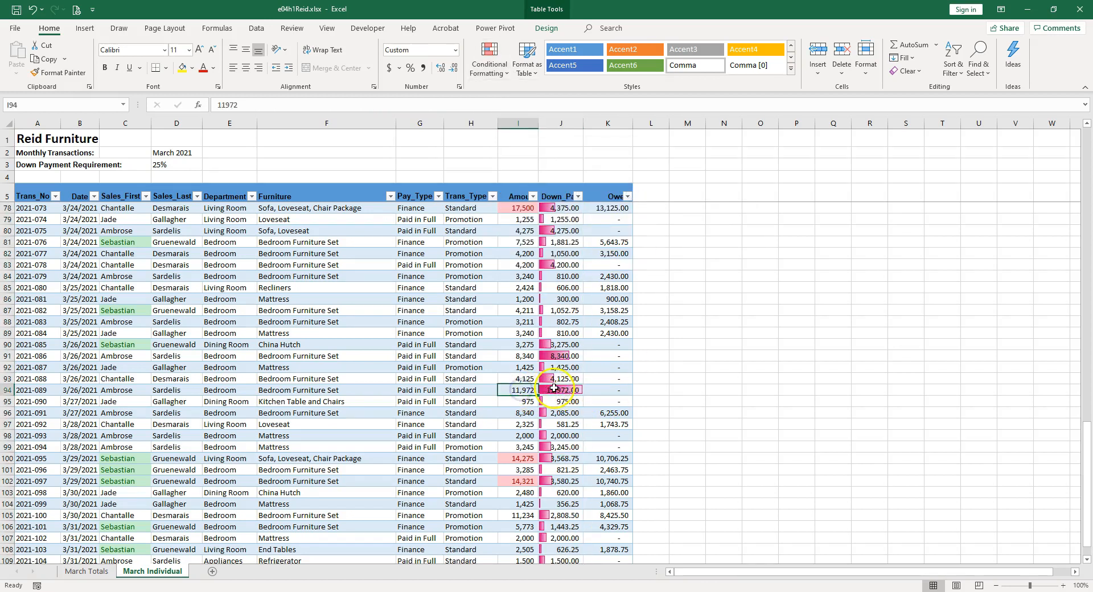
click(554, 389)
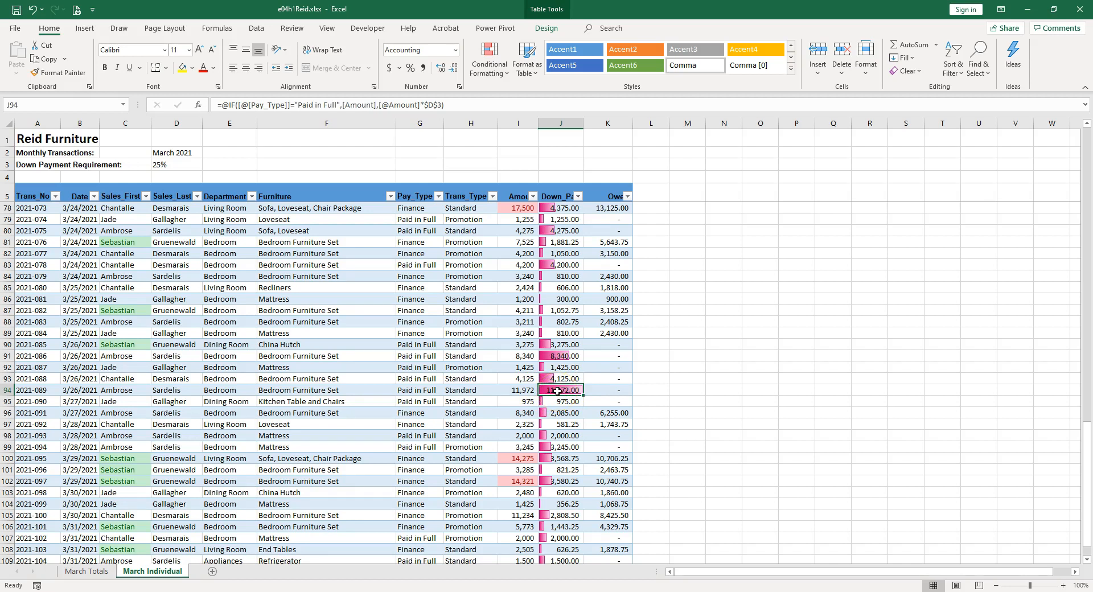
scroll(557, 391, down, 3)
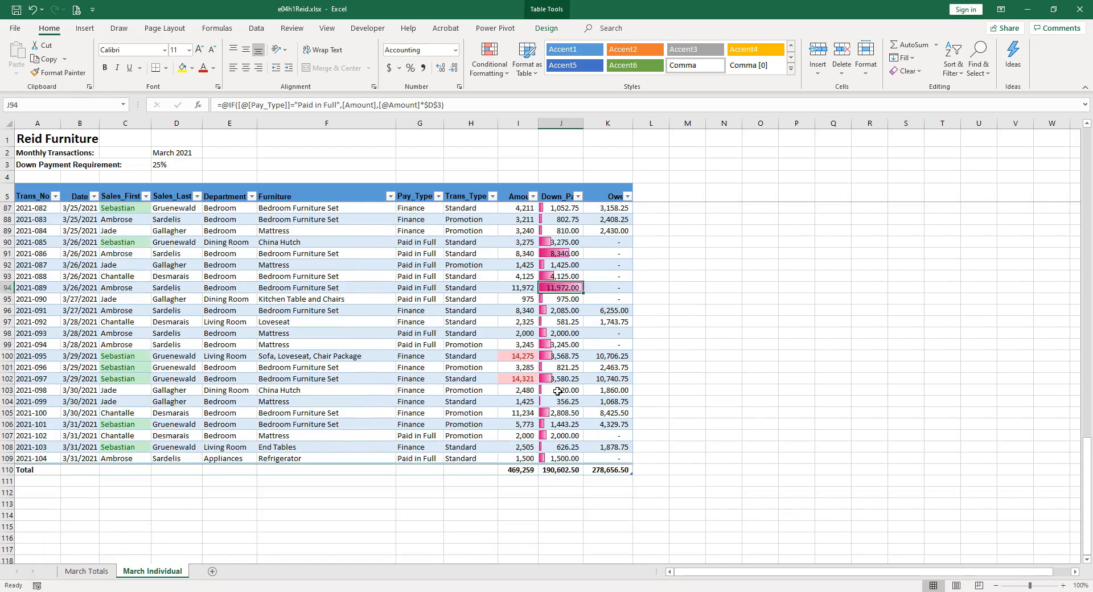
Try changing the down payment in J85 to test the data bars, and undo the change
scroll(557, 391, up, 3)
scroll(562, 392, up, 1)
double_click(561, 322)
key(Return)
click(32, 9)
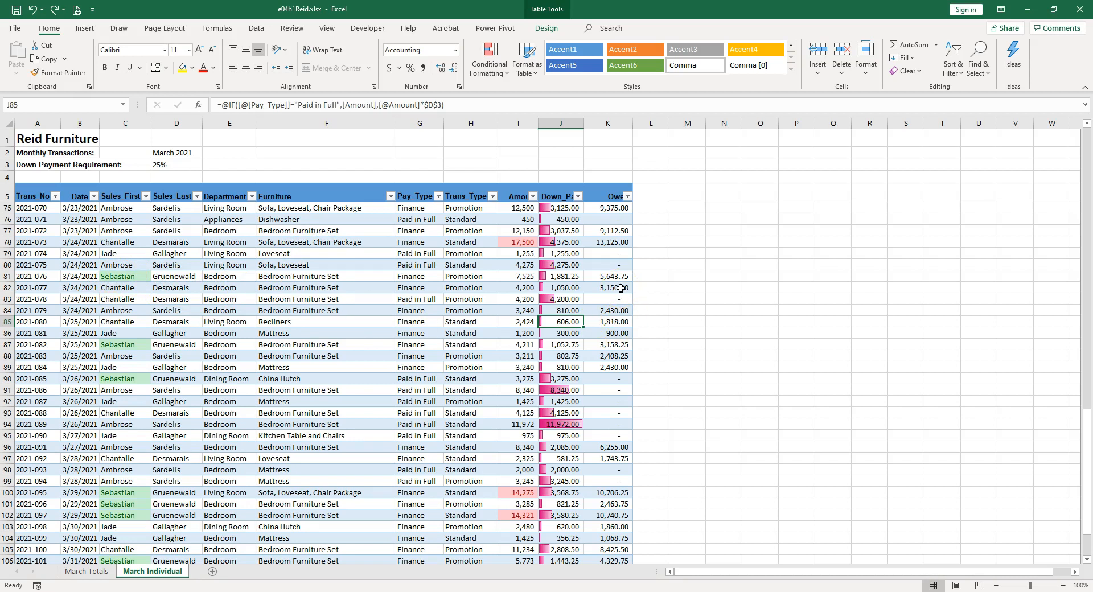
Start a new conditional formatting rule for the Furniture column that uses a formula to determine which cells to format
drag(298, 209, 307, 461)
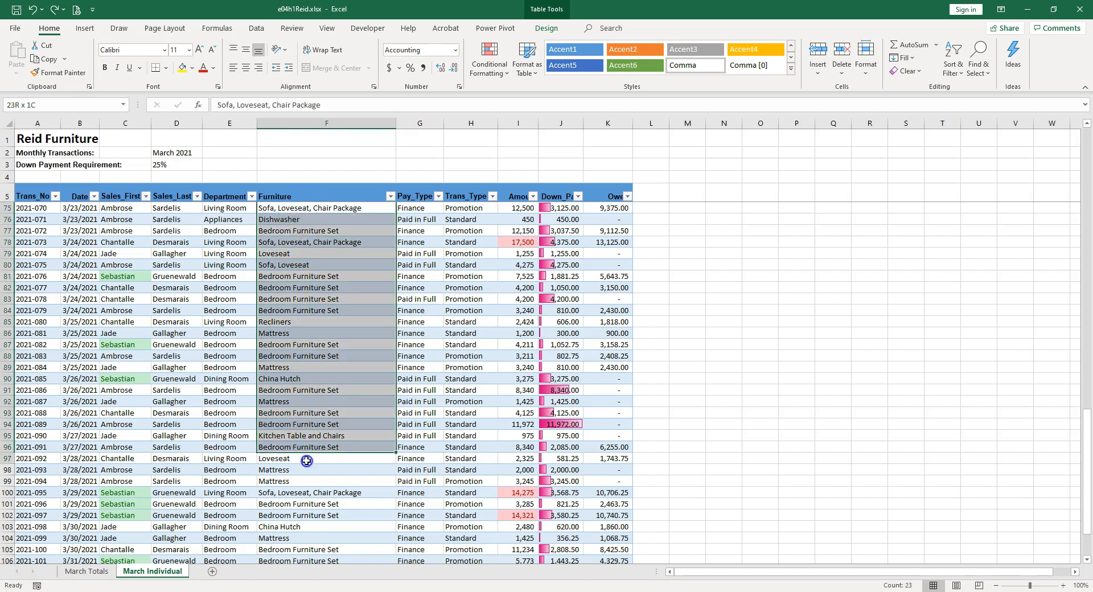
click(317, 286)
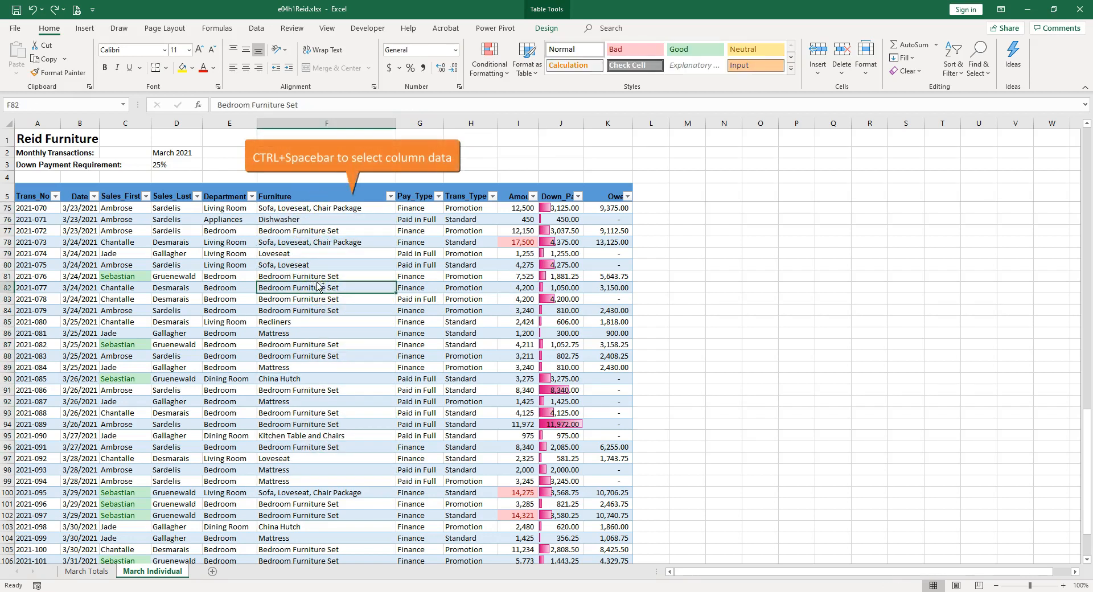
key(ctrl+space)
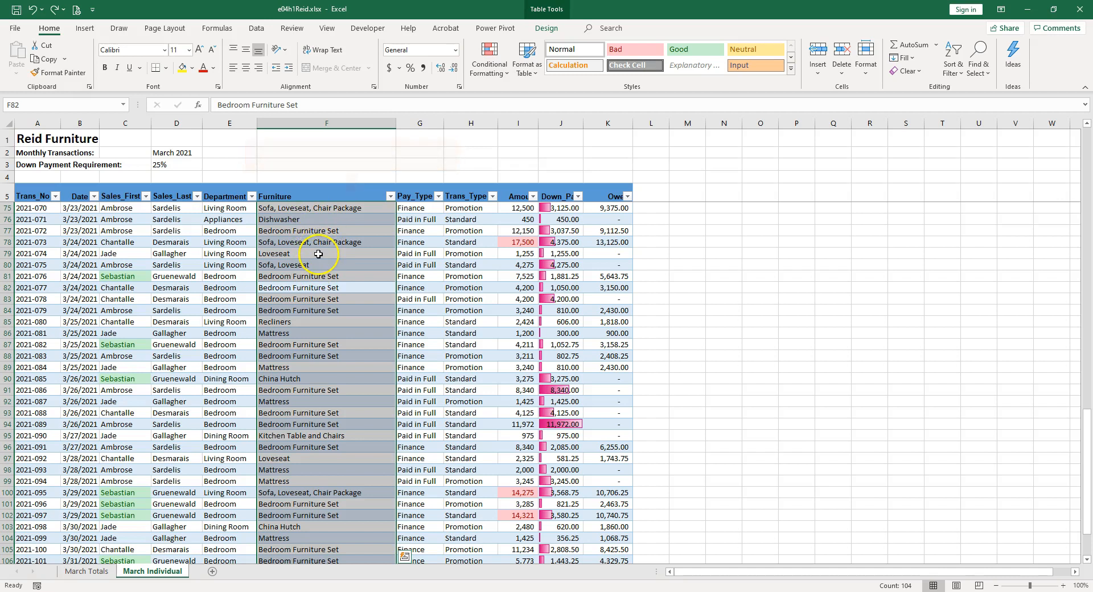
click(493, 73)
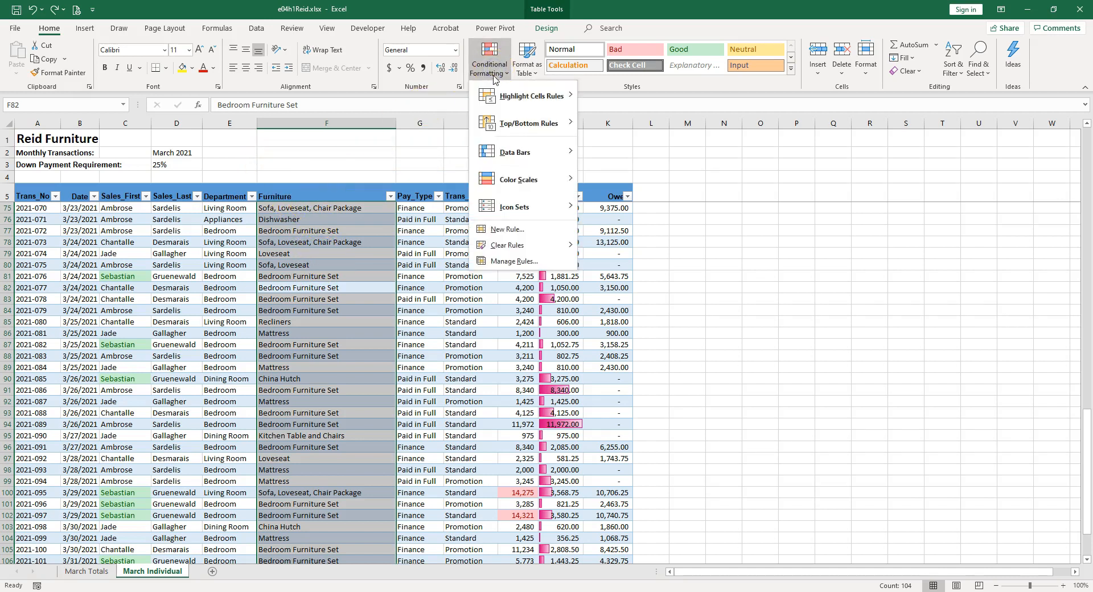
click(523, 230)
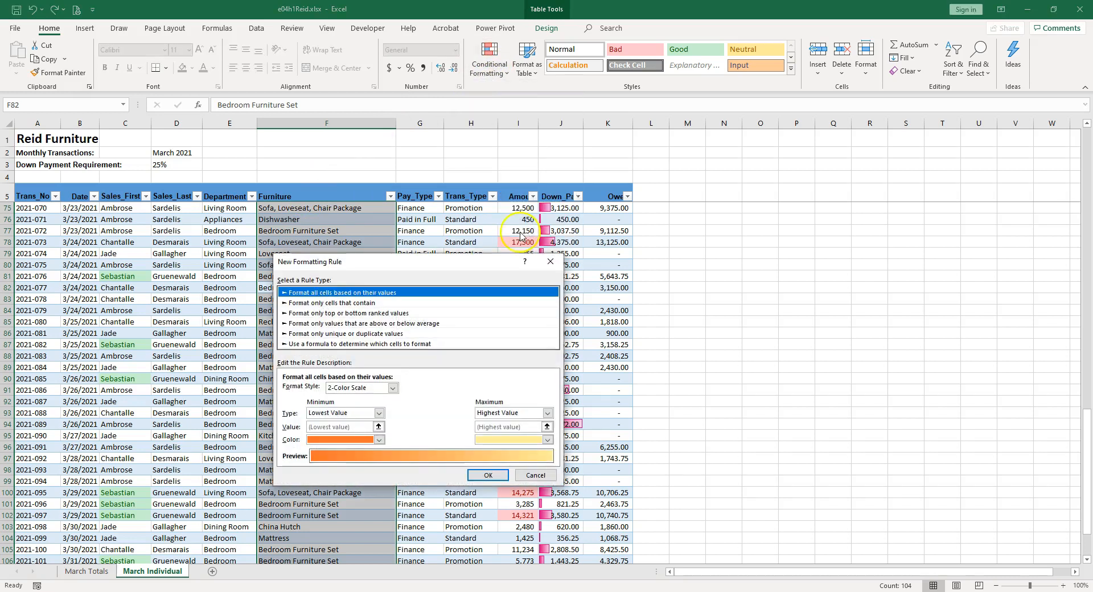
click(321, 344)
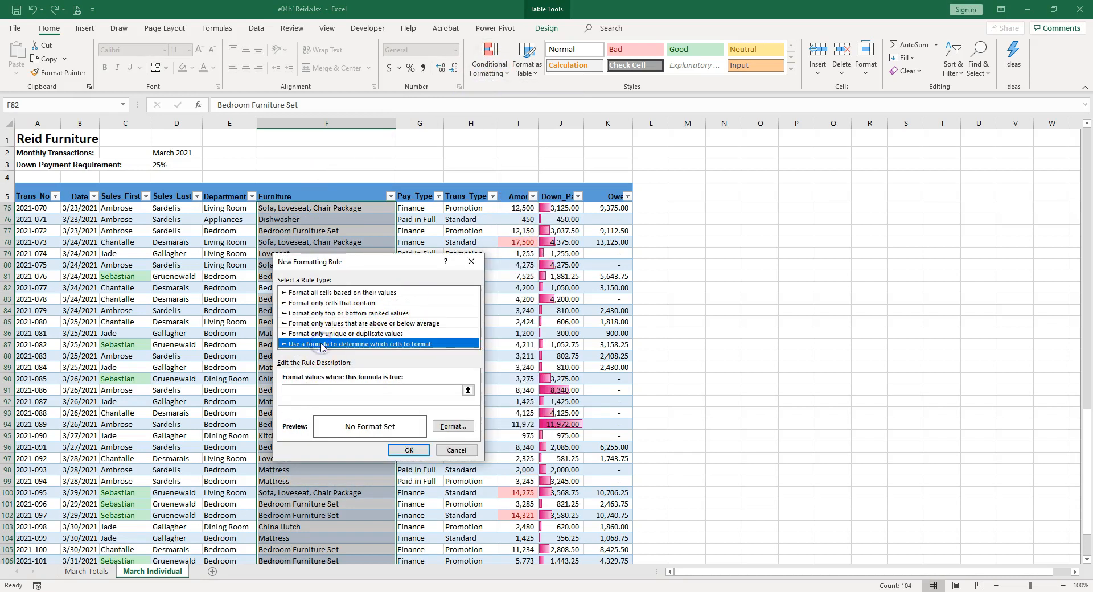
click(300, 389)
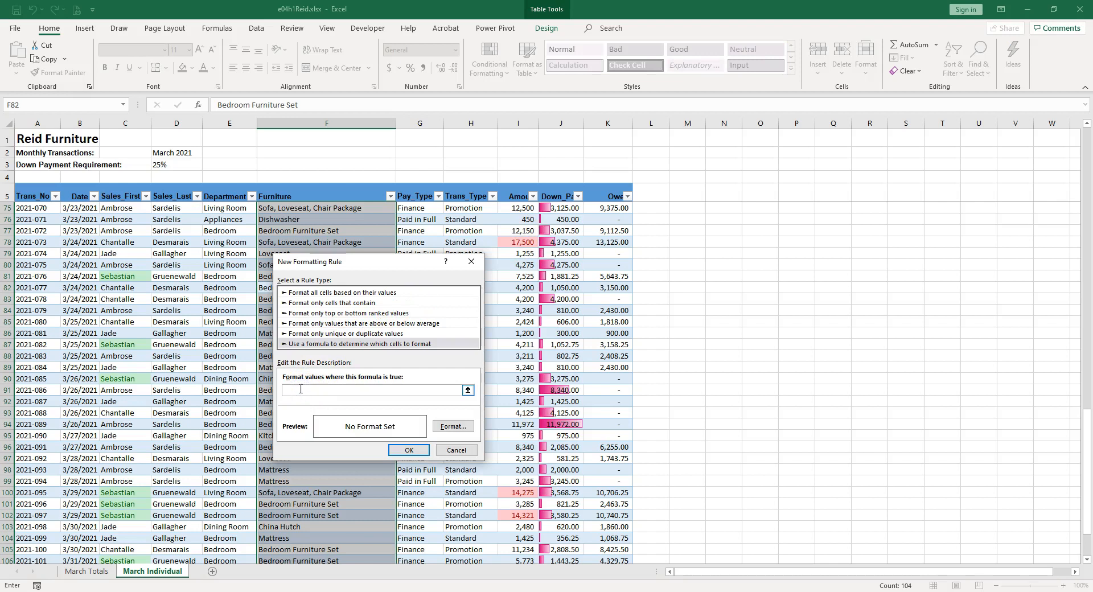
Enter an AND formula as the rule's condition, requiring C6 to equal the highlighted salesperson's first name and k6>5000
text(=)
text(and()
text(c6="sebastia)
text(6)
text(>5000)
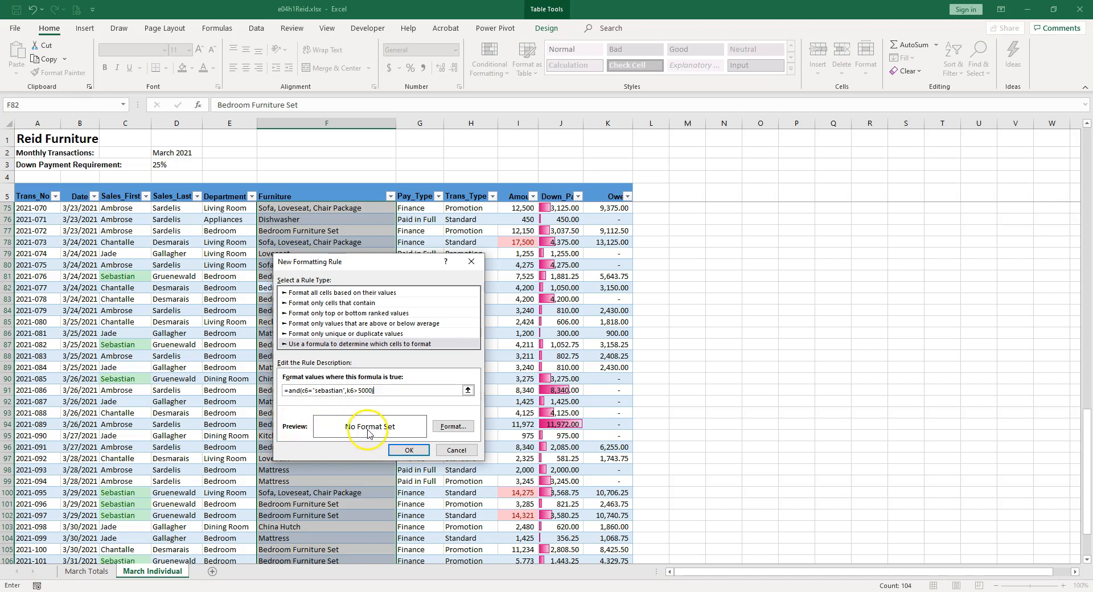
Set the rule's fill to a custom dark blue, darkened from the theme blue to RGB 20, 49, 76
click(463, 427)
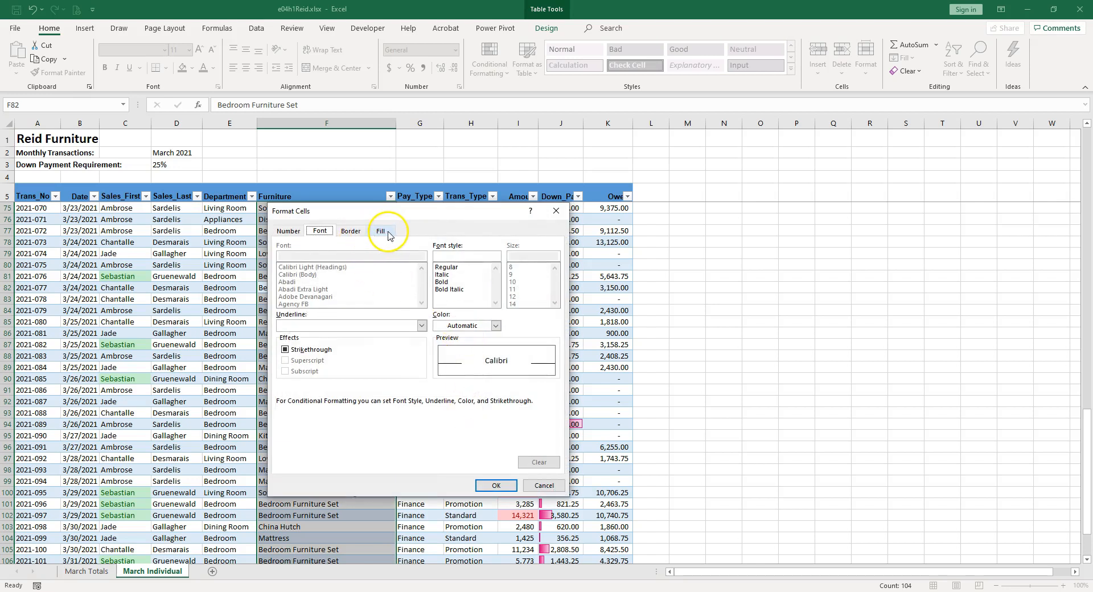
click(389, 235)
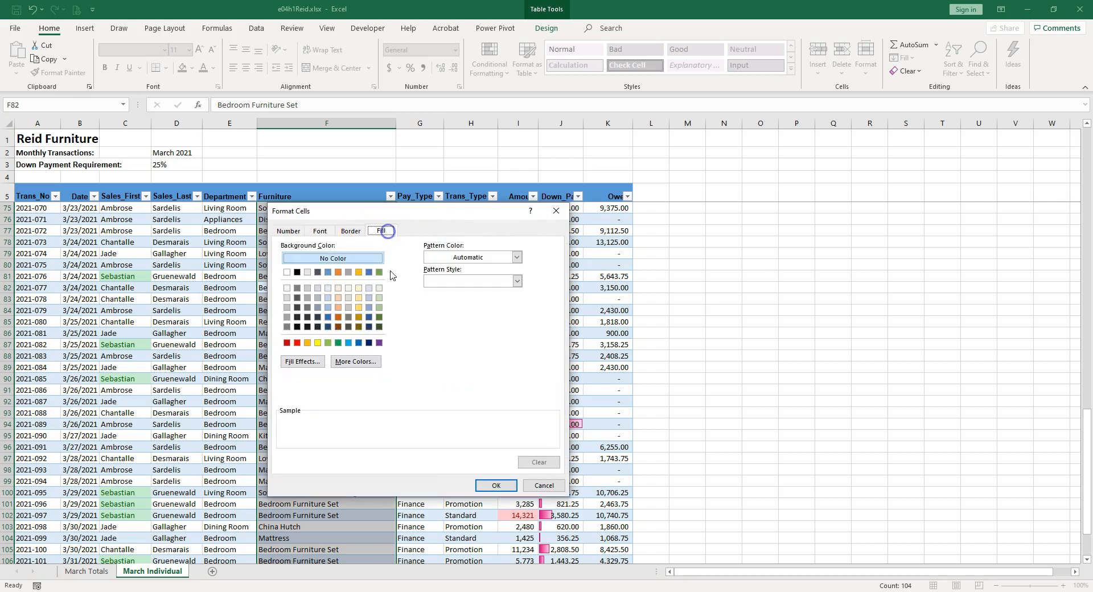
click(328, 273)
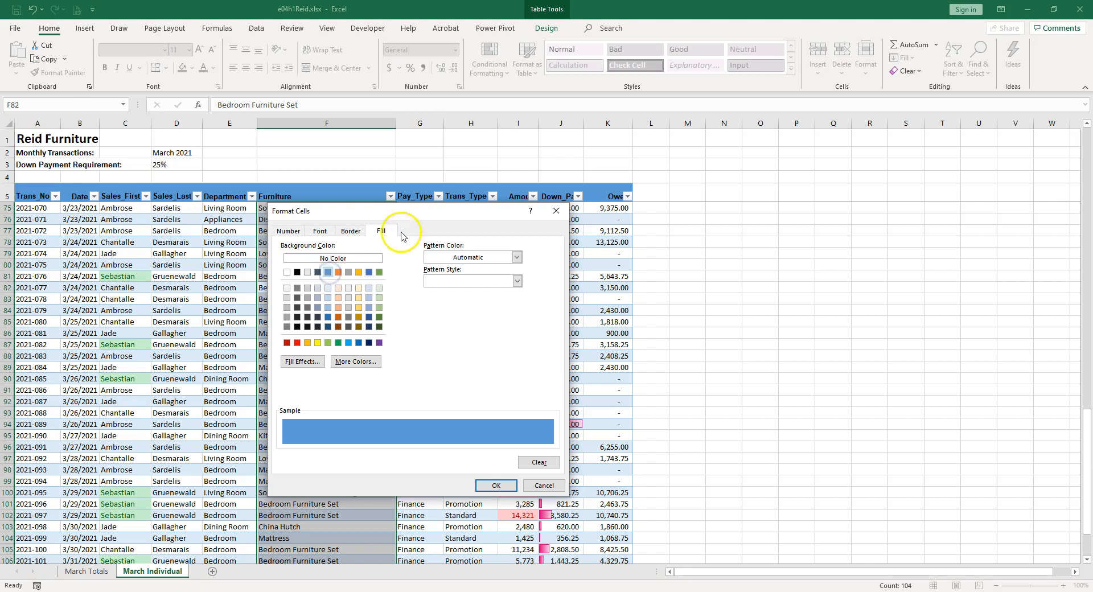
drag(391, 215, 539, 221)
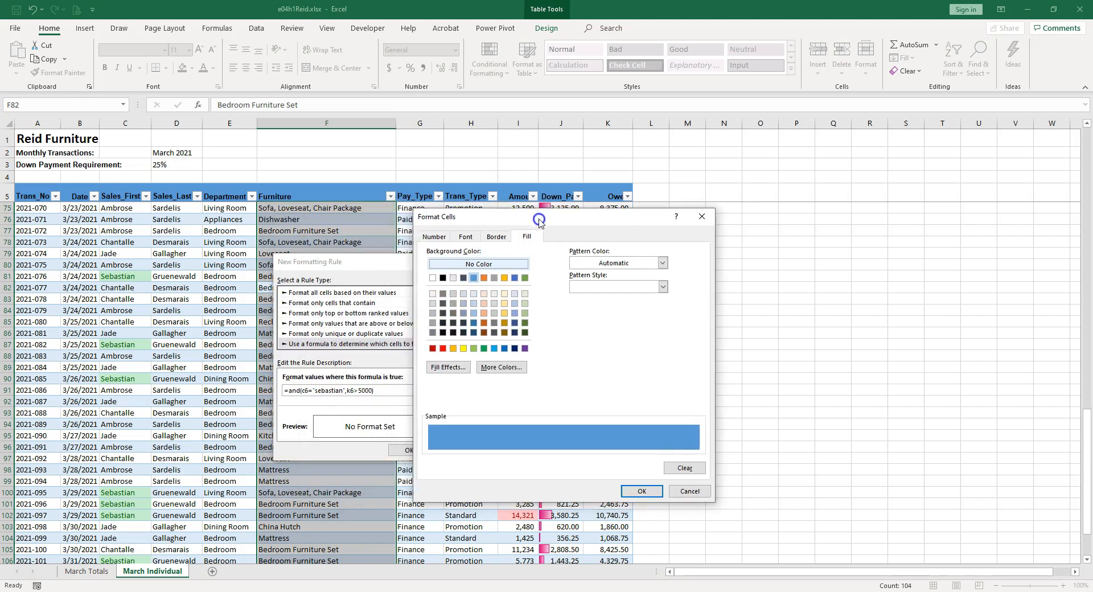
click(501, 367)
drag(450, 328, 451, 363)
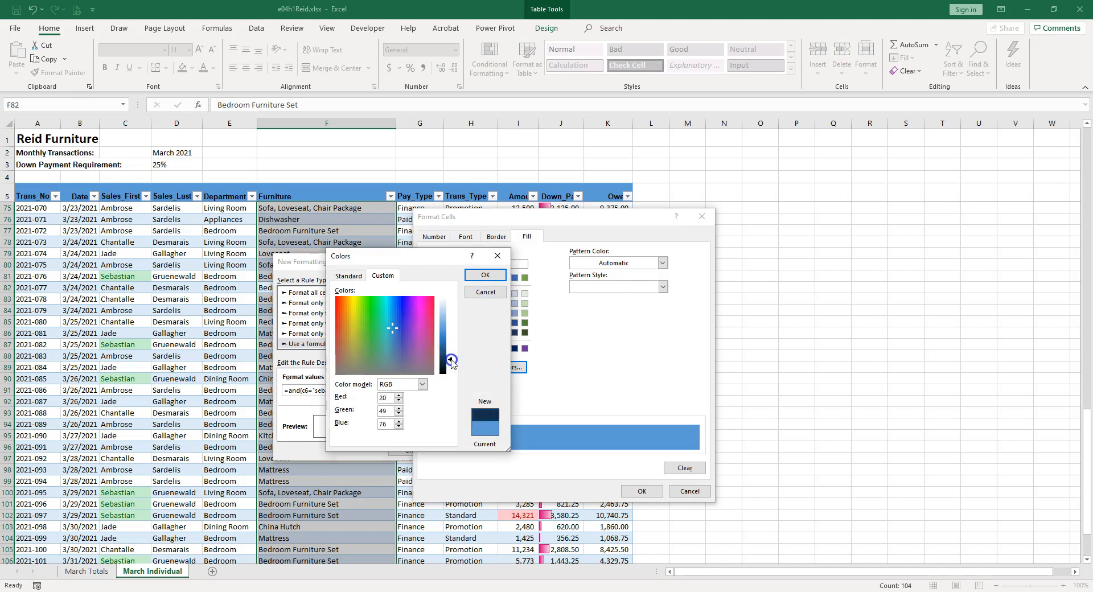
click(485, 275)
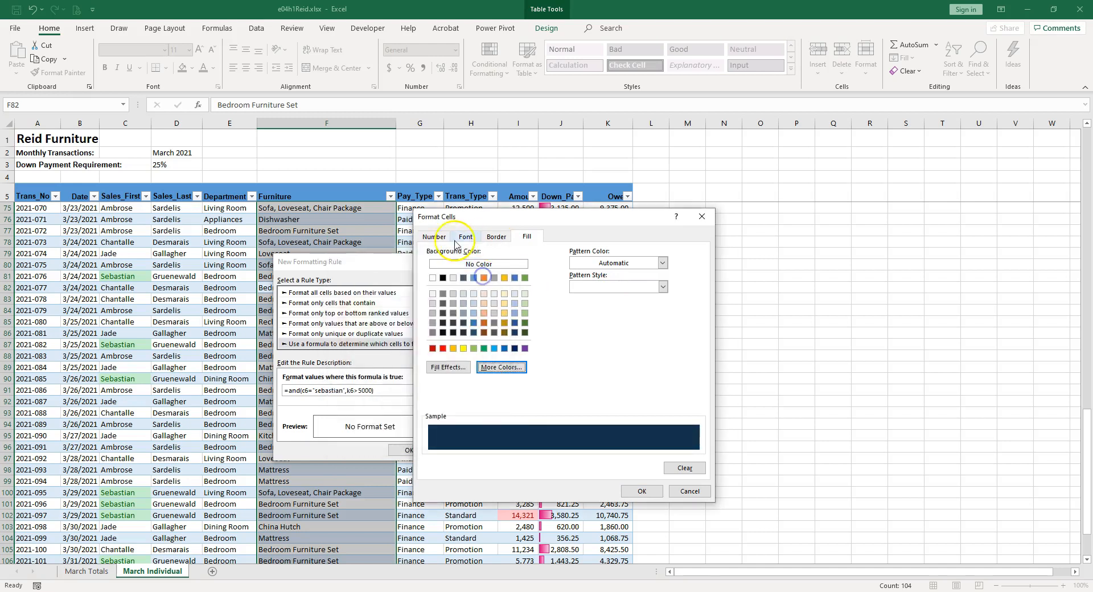
Set the rule's font color to white and accept the cell format
click(467, 237)
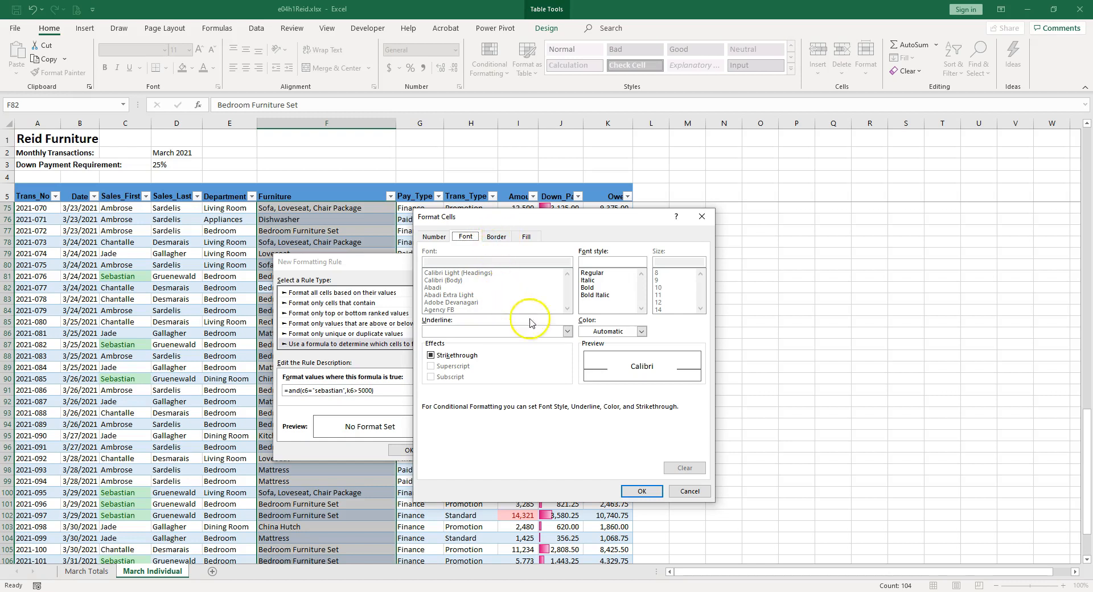
click(642, 332)
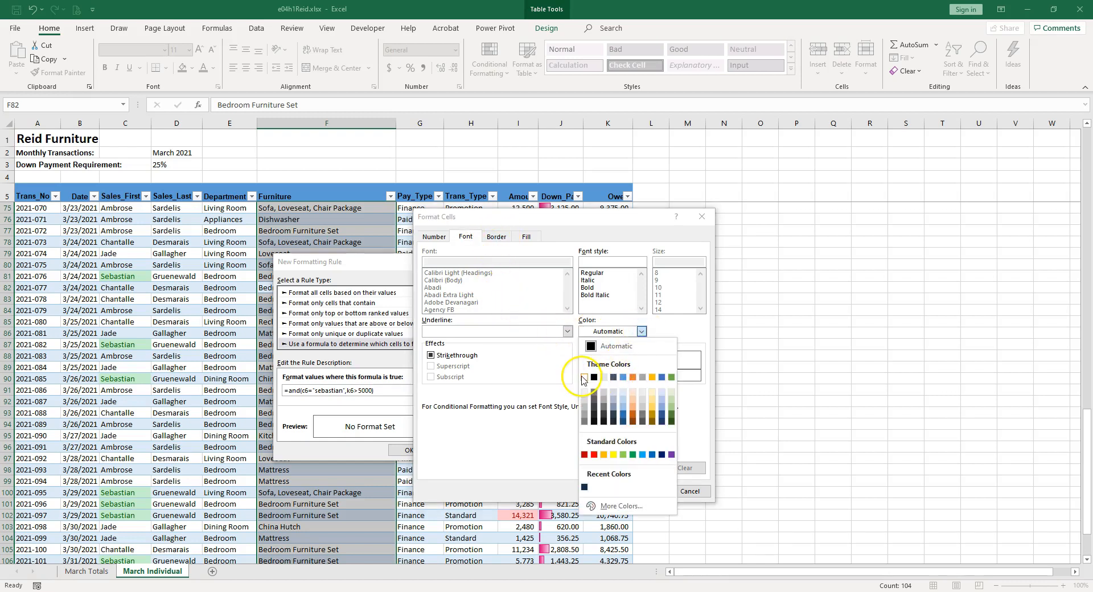
click(584, 377)
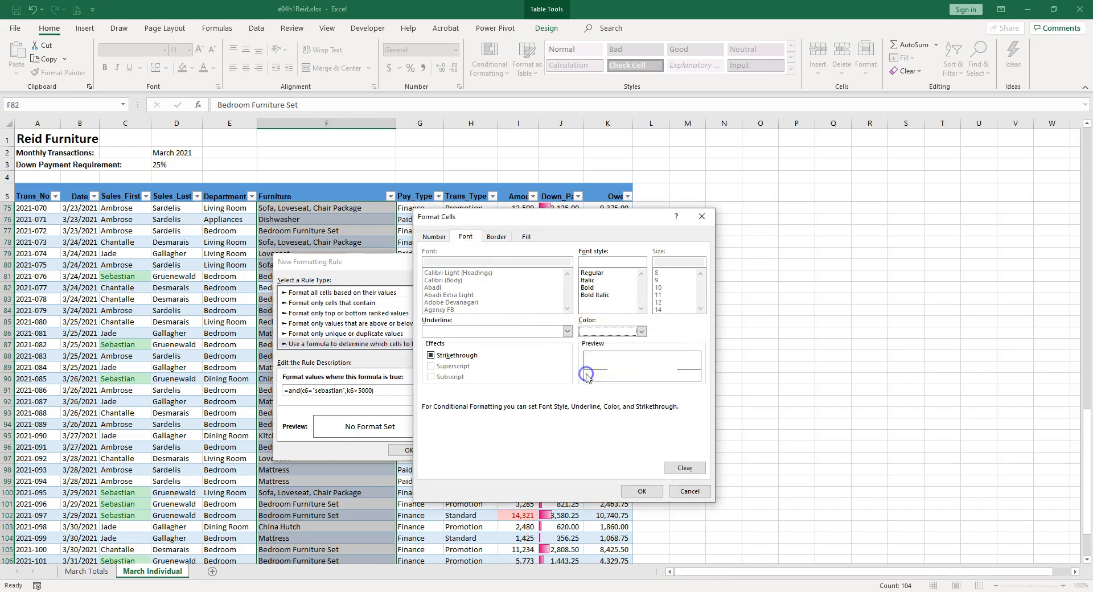
click(642, 492)
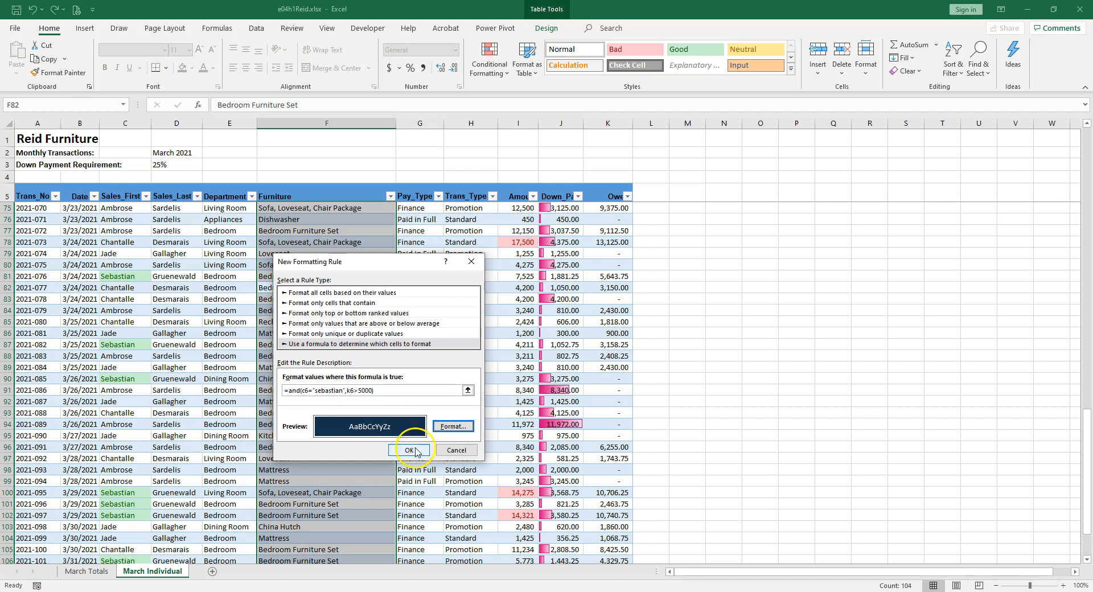
Lighten the rule's custom fill to a medium blue and create the rule for the Furniture column
click(453, 426)
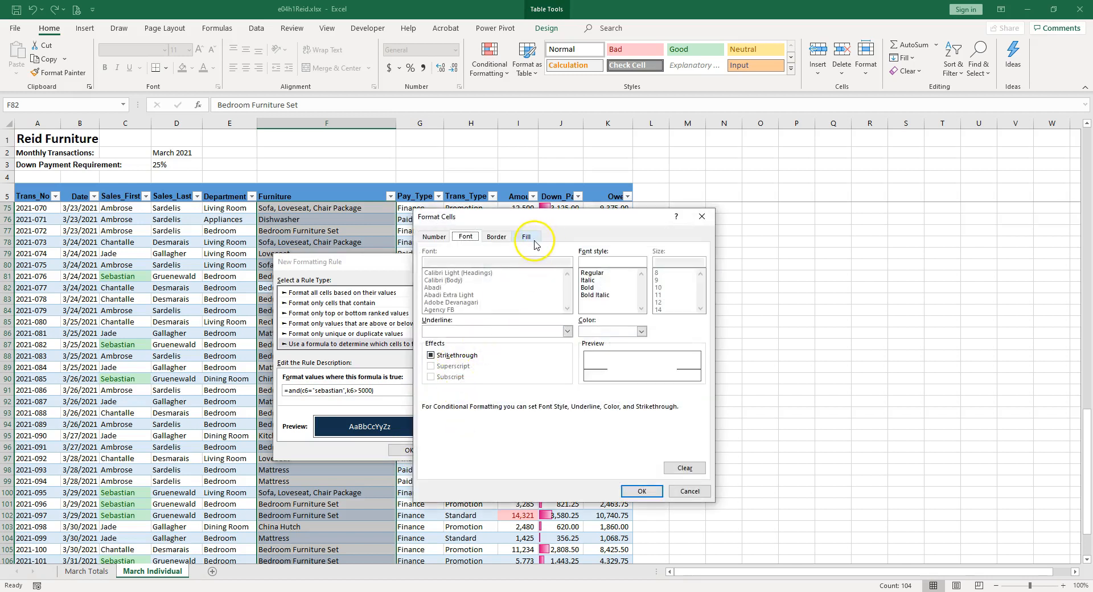
click(526, 236)
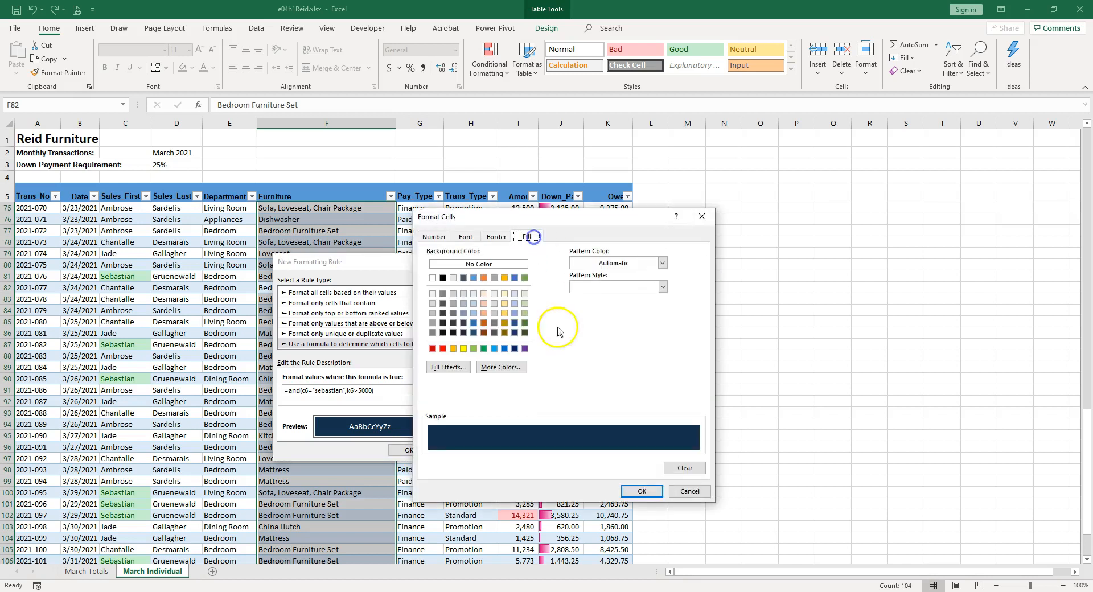
click(501, 368)
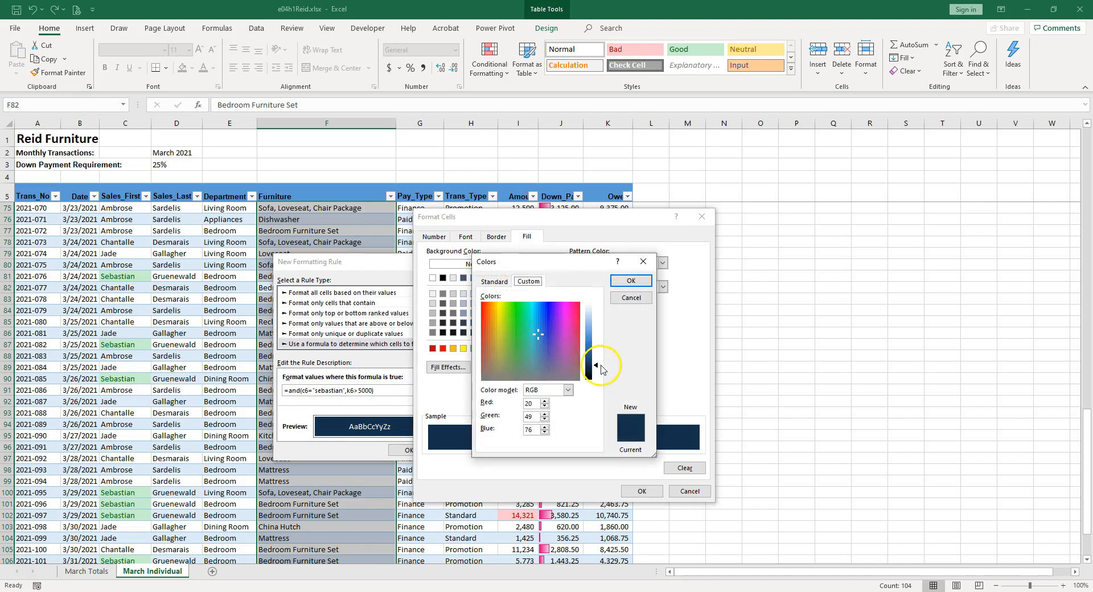
drag(598, 369, 596, 354)
click(631, 280)
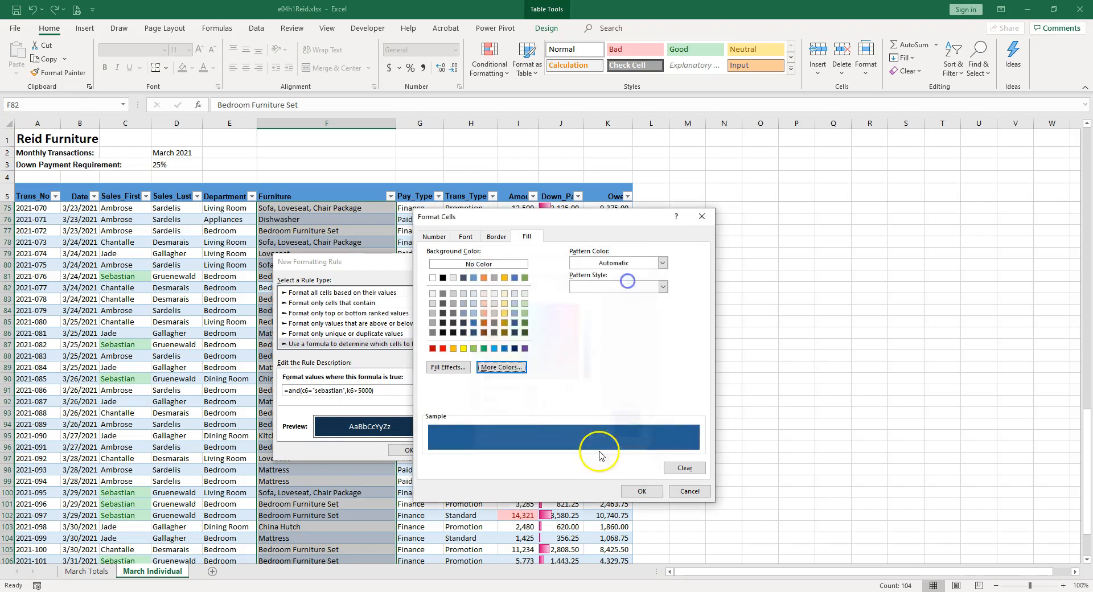
click(639, 491)
click(414, 450)
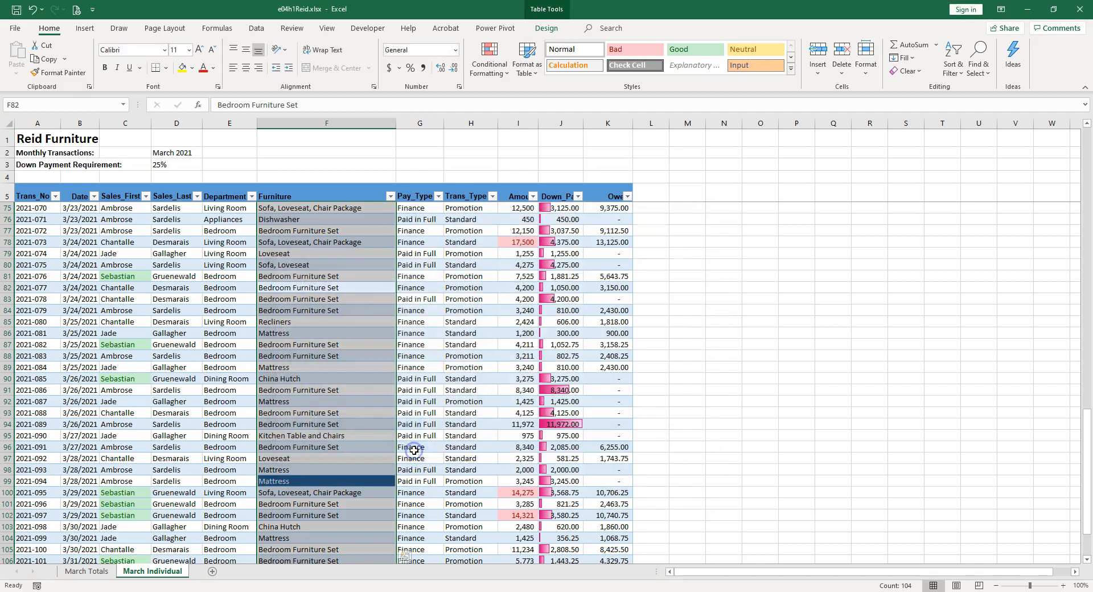
Check the Furniture column's formatting, select F8, and bring up the table's list of conditional formatting rules
scroll(321, 445, down, 1)
click(320, 447)
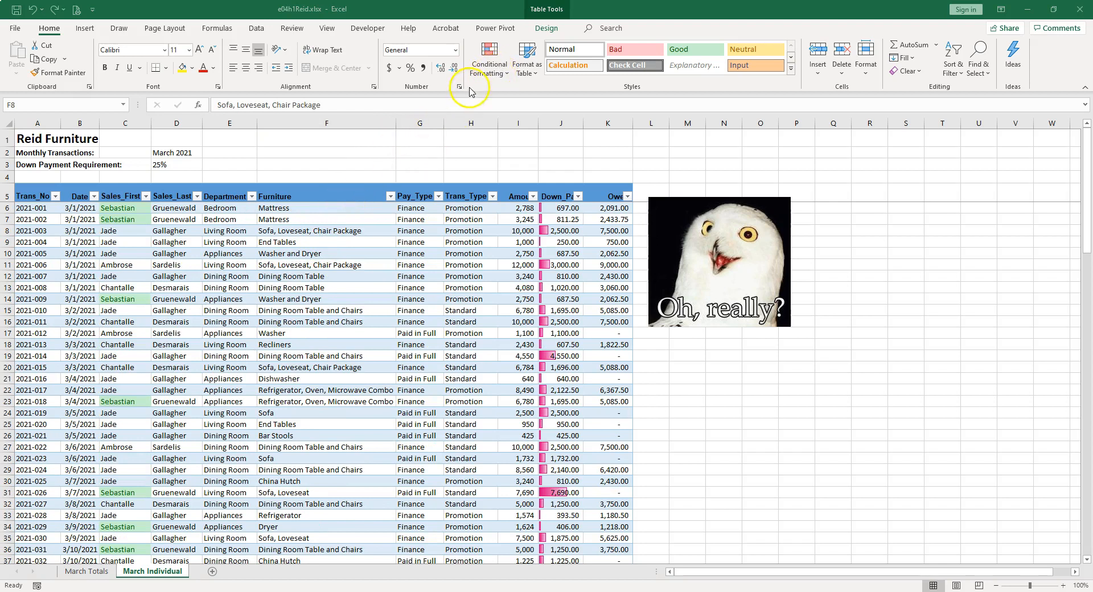
click(304, 231)
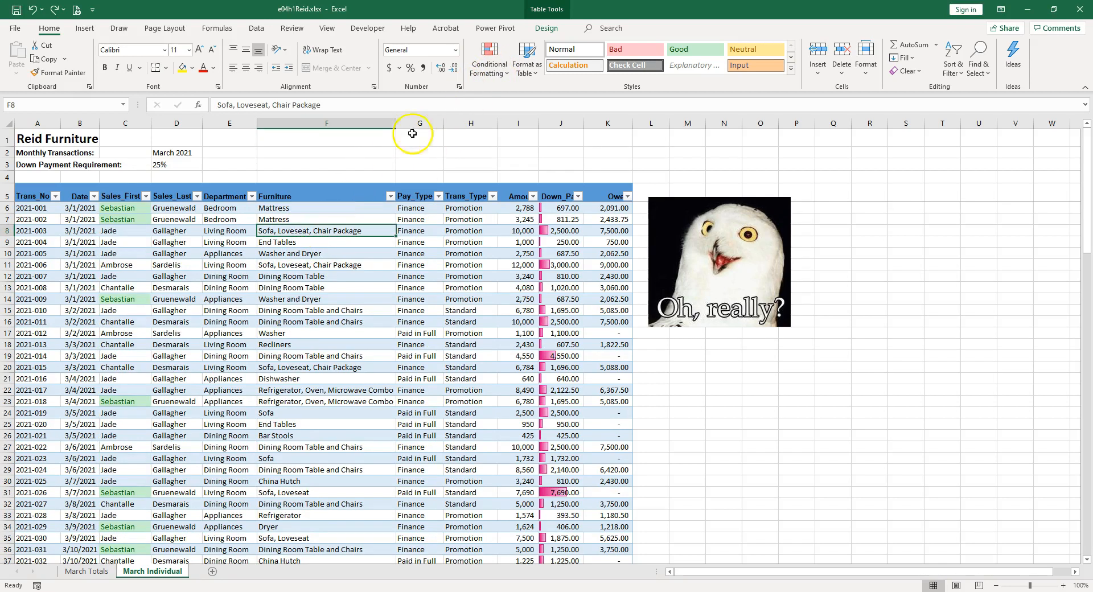
click(491, 63)
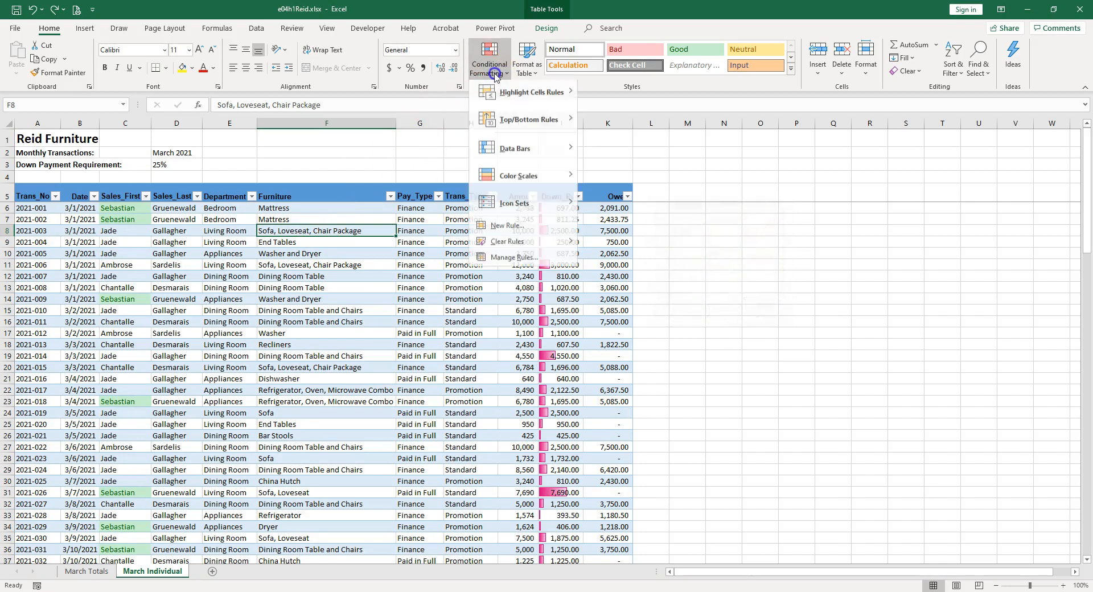
click(508, 263)
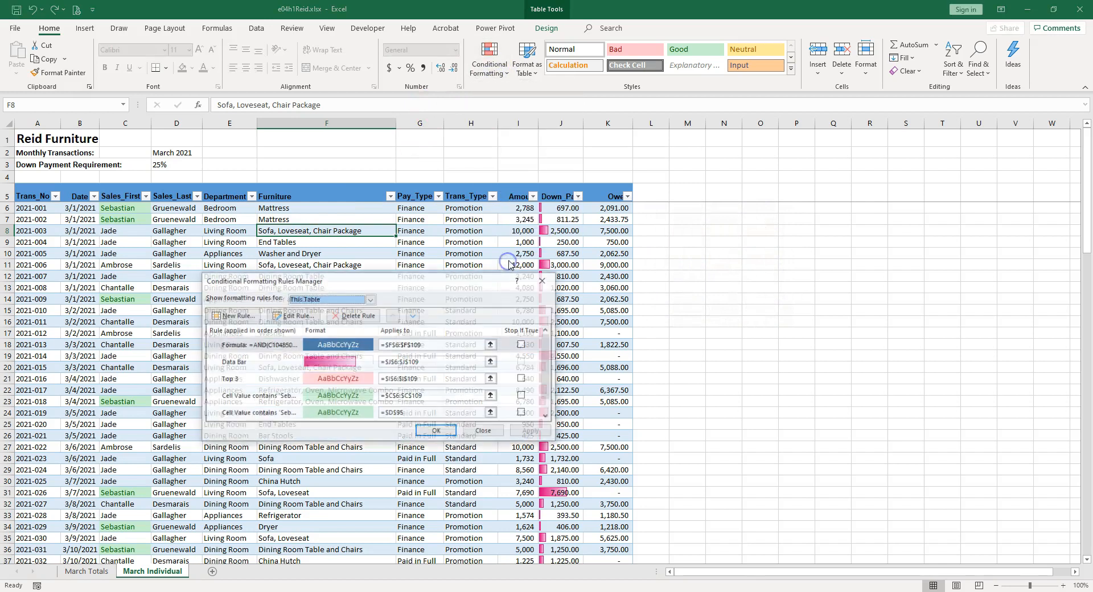
Correct the Furniture rule's AND formula so that its cell references are C6 and K6
double_click(331, 346)
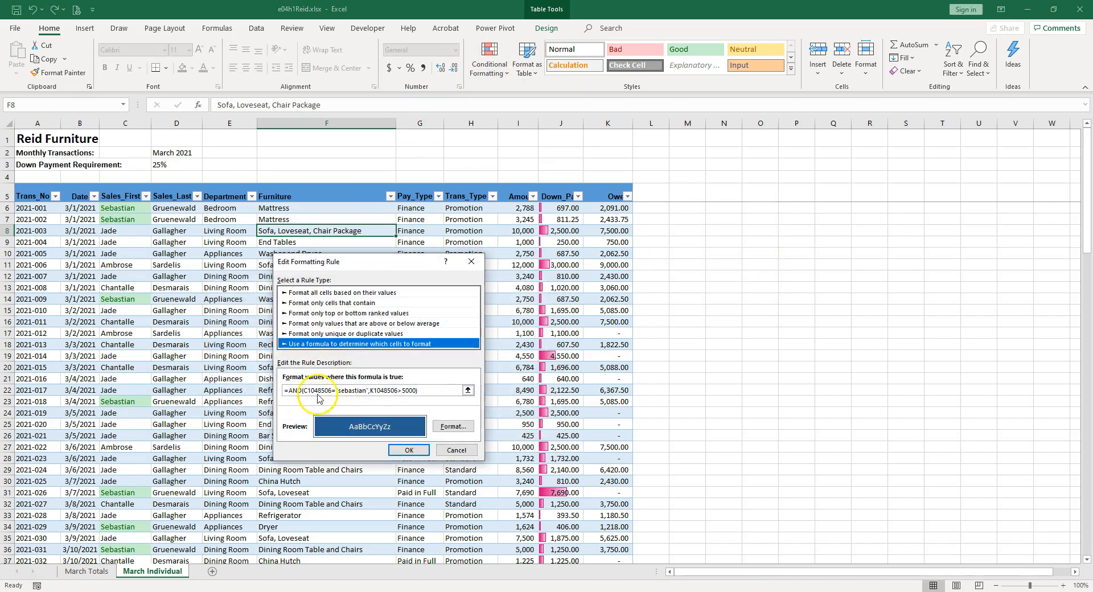
click(321, 391)
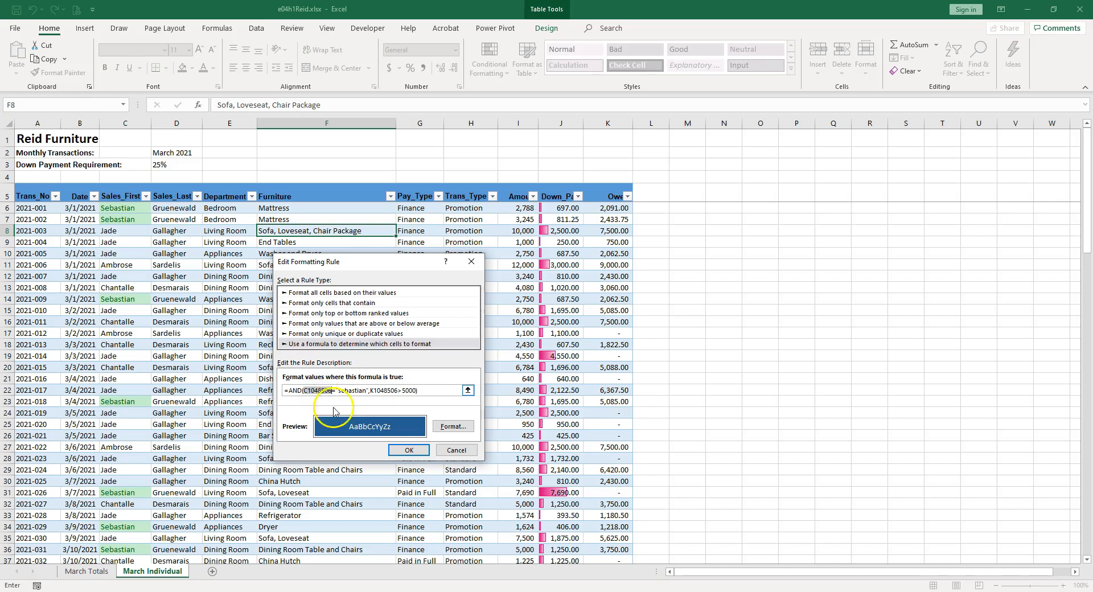
click(319, 390)
text(6)
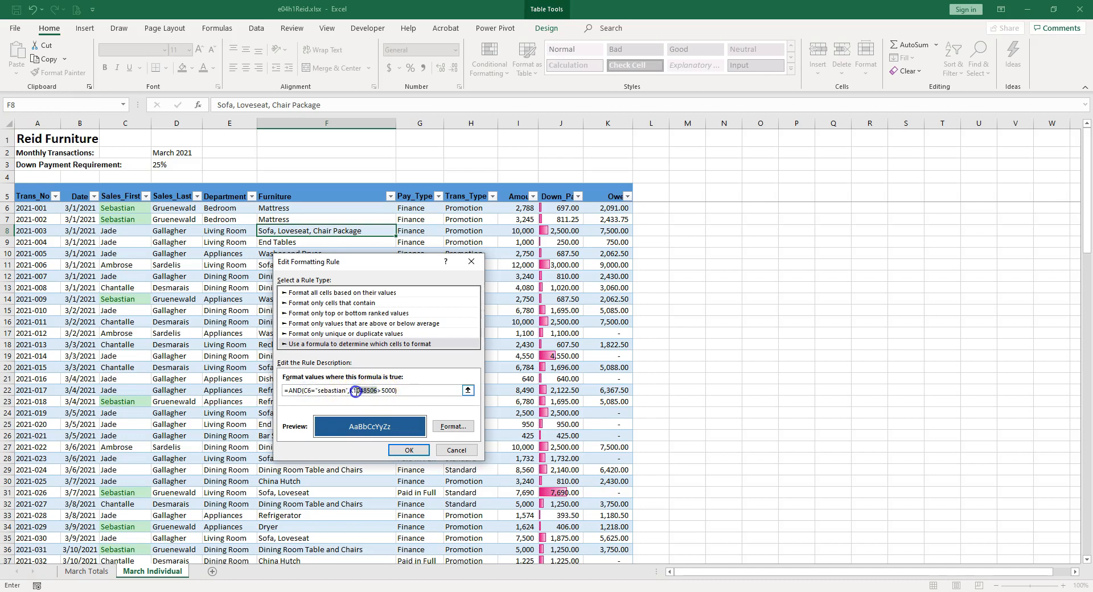
text(6)
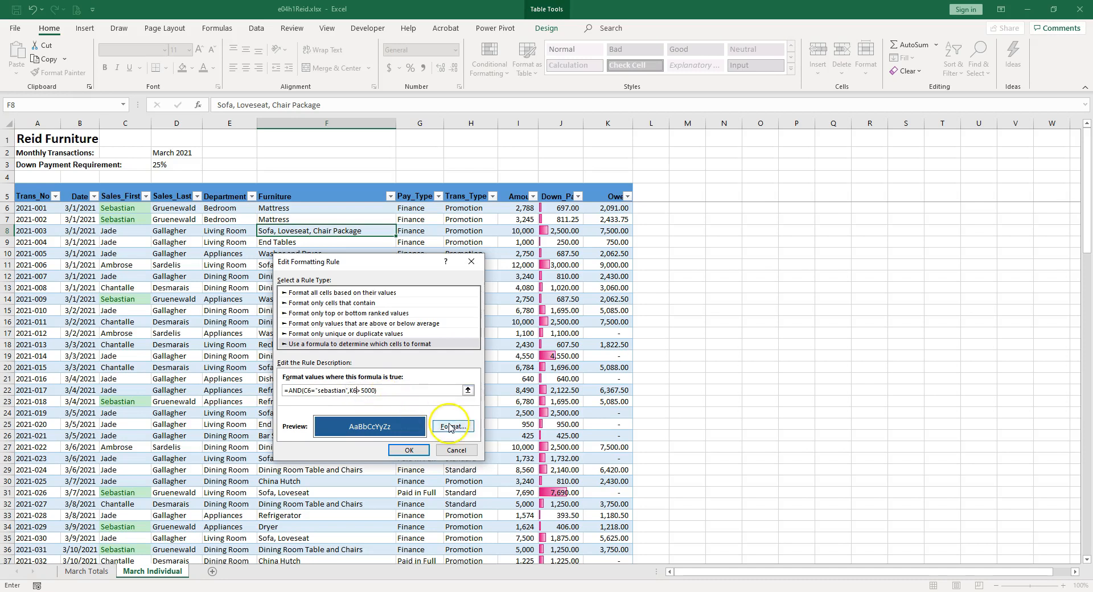
click(409, 450)
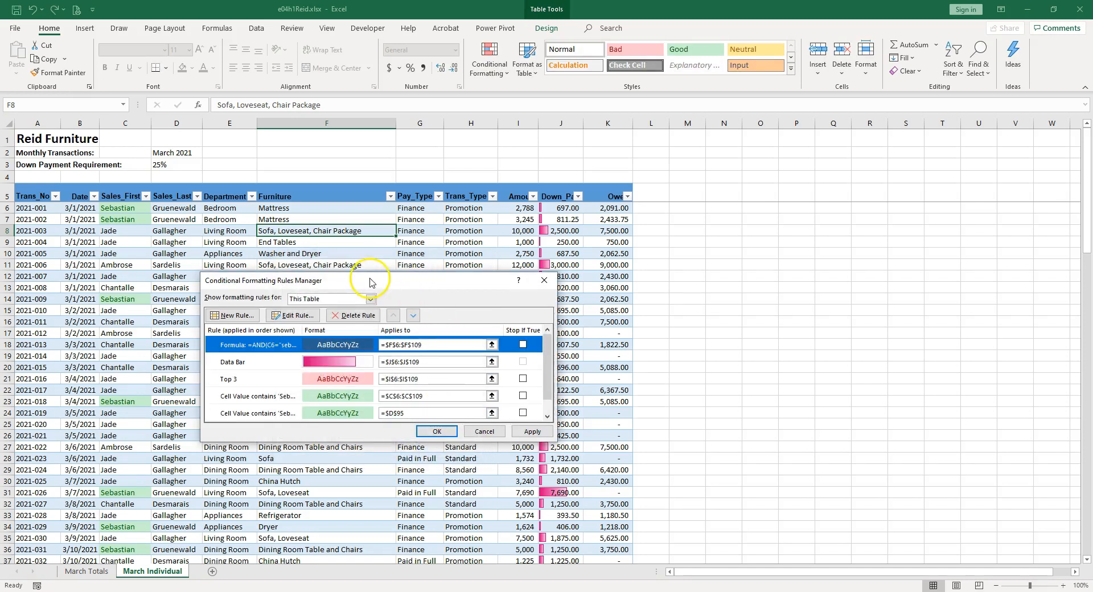
Apply the corrected Furniture rule to the table and move the rules manager clear of the data
drag(363, 281, 641, 264)
click(674, 328)
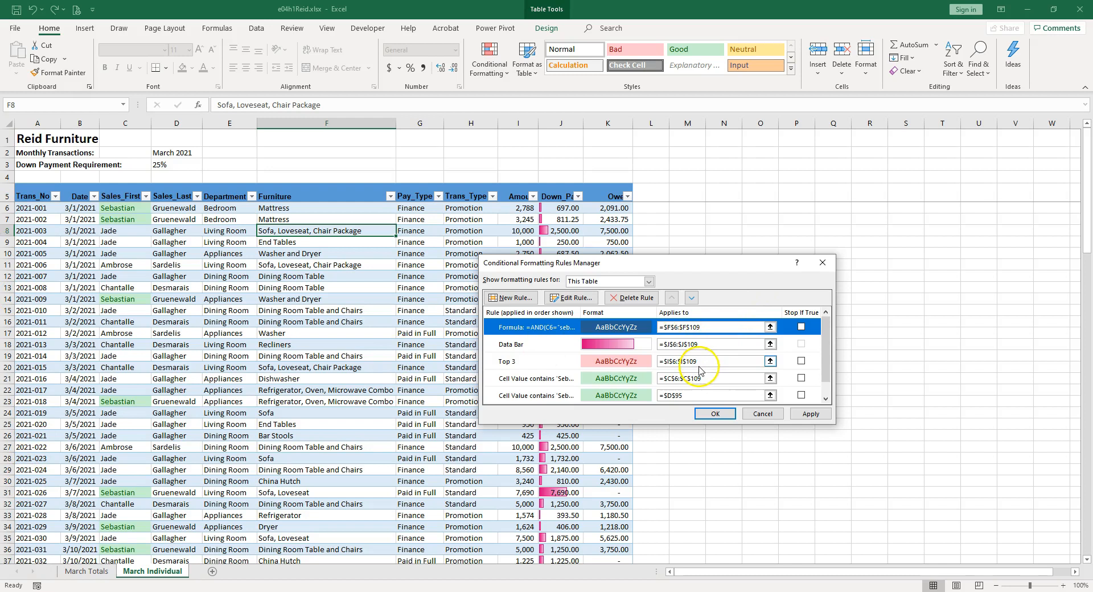
click(811, 415)
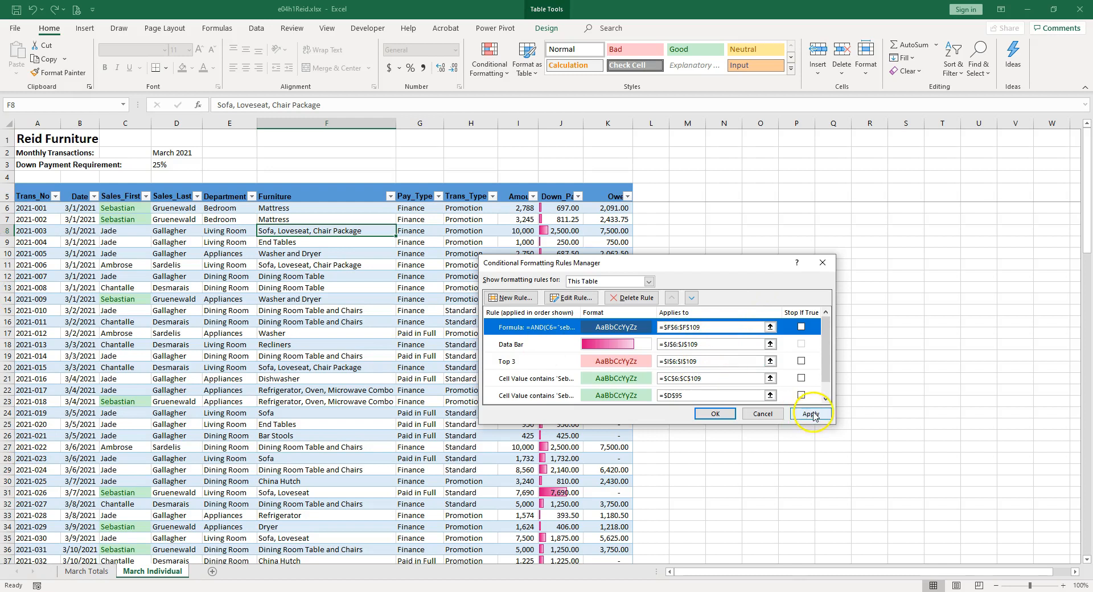
click(600, 282)
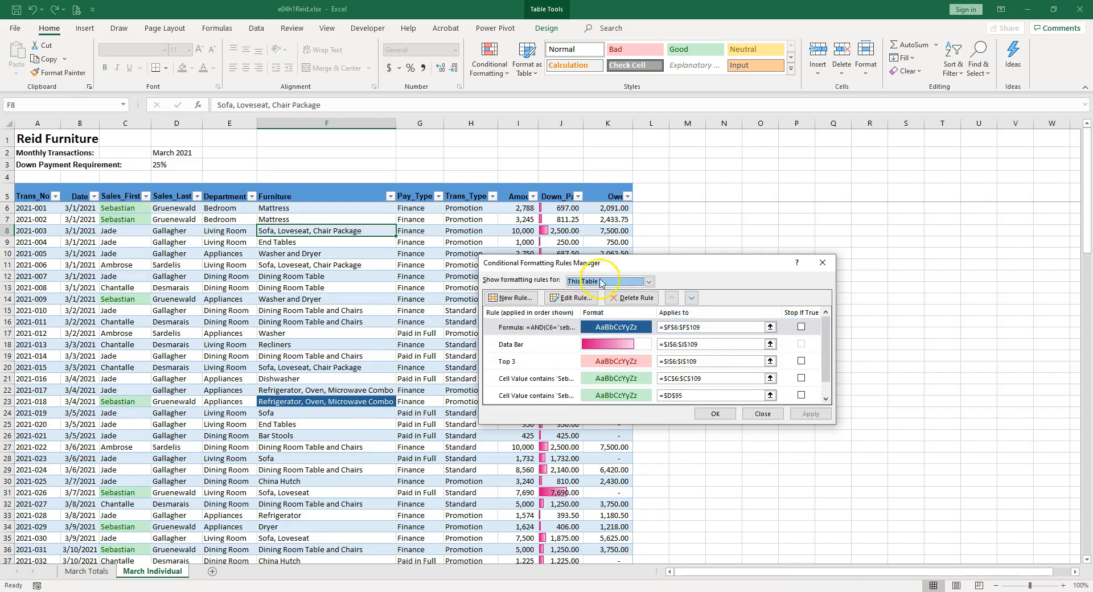
drag(609, 263, 761, 143)
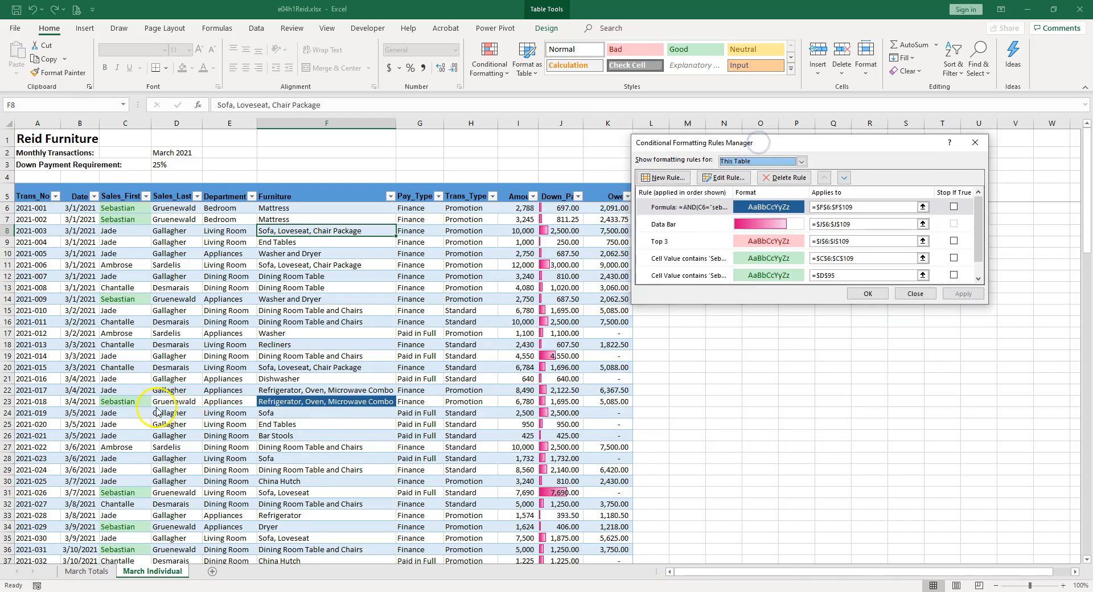